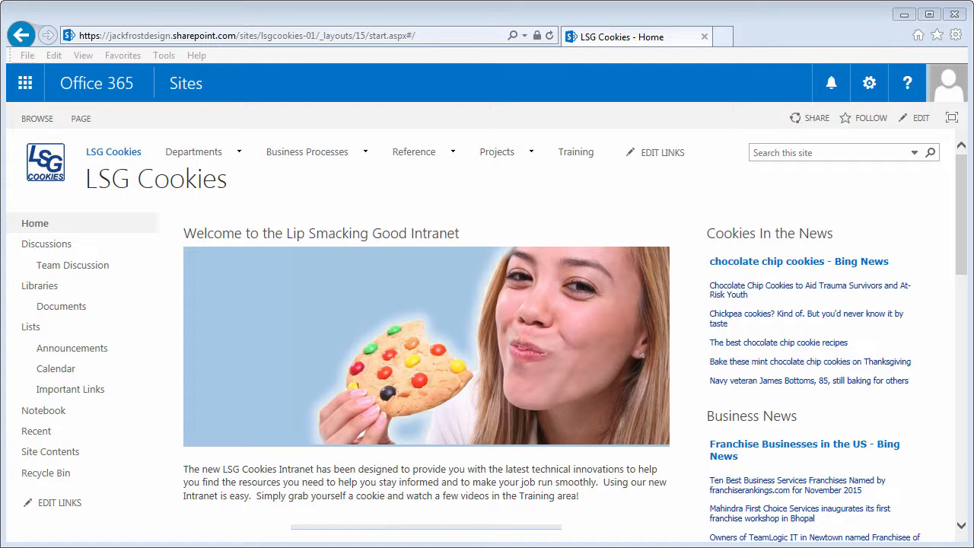
- Open the General Documents library on the Sales department site and look through its list of files
mouse_move(228, 147)
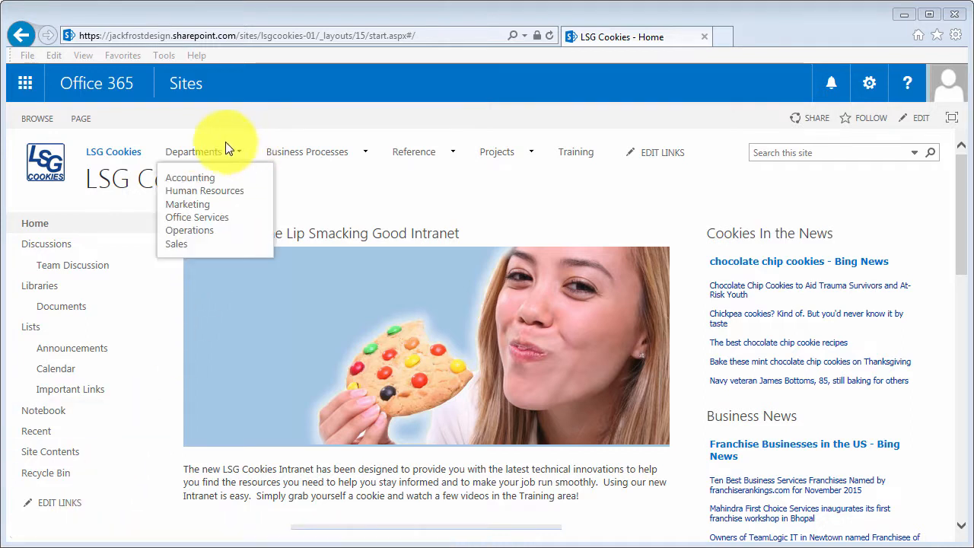
click(176, 248)
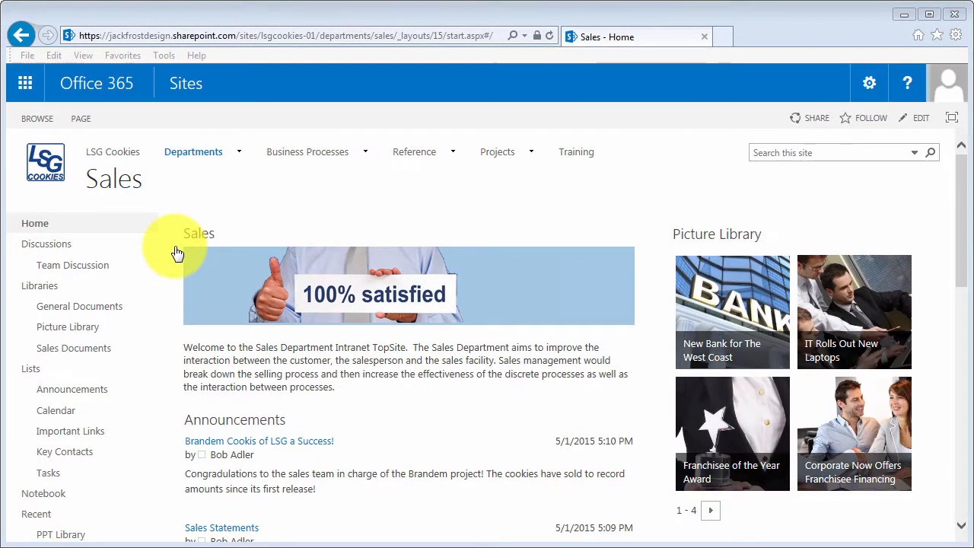
click(94, 312)
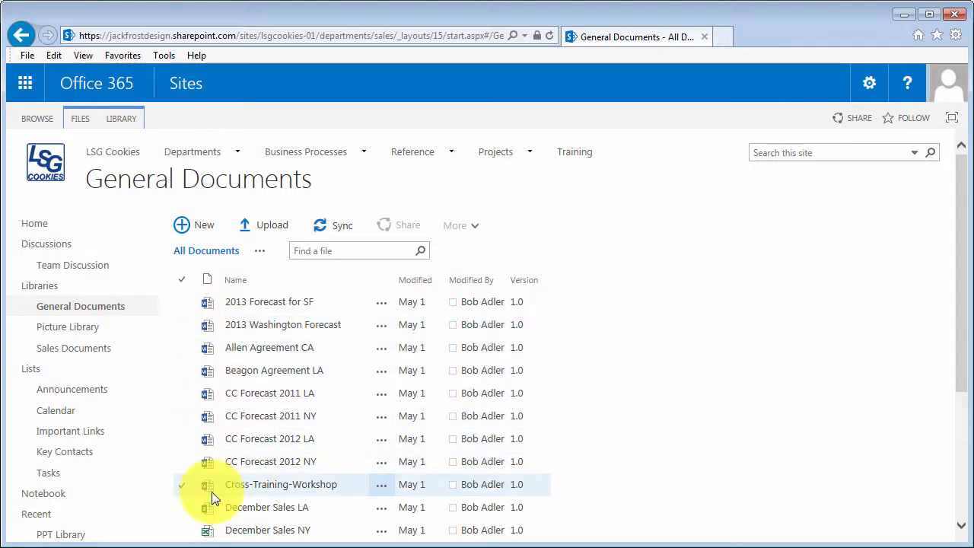
scroll(213, 493, down, 3)
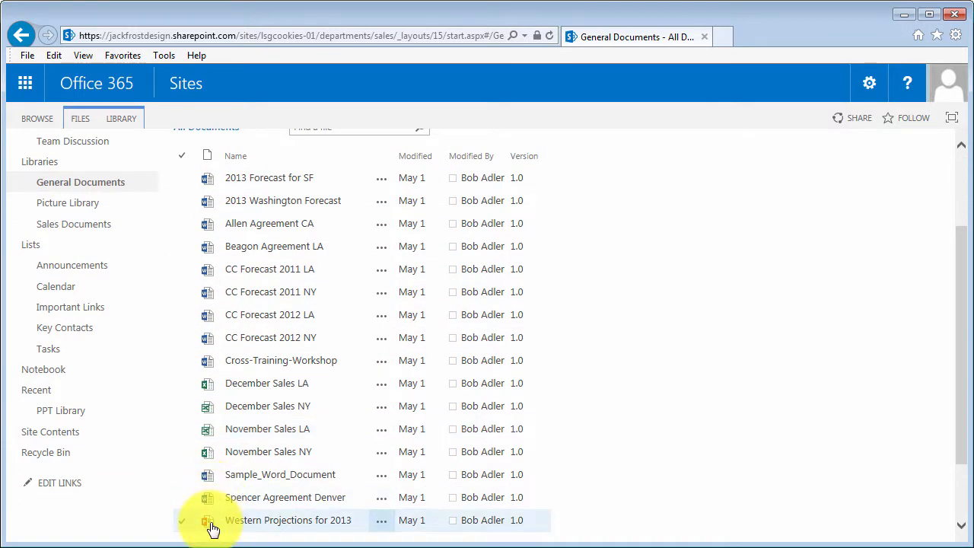
scroll(674, 457, up, 3)
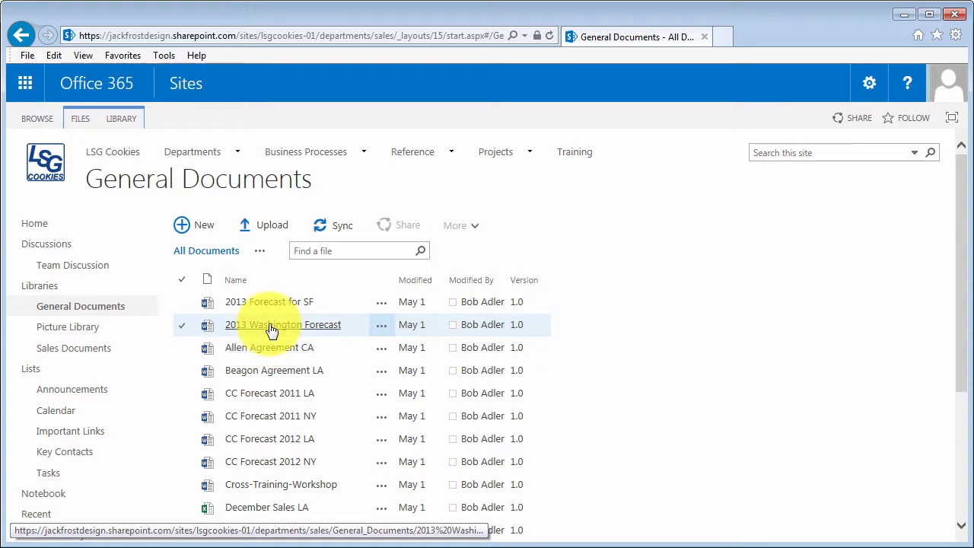
scroll(270, 334, down, 3)
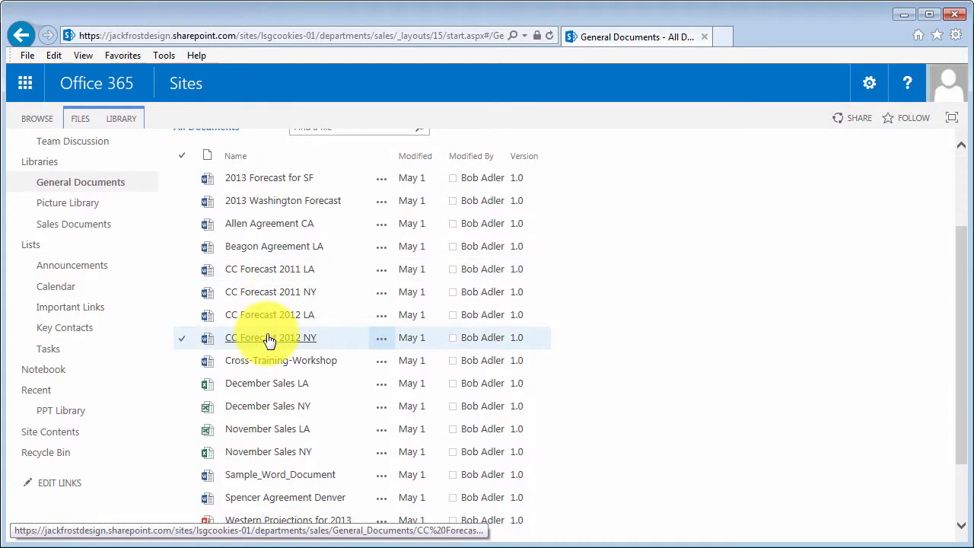
scroll(268, 337, up, 3)
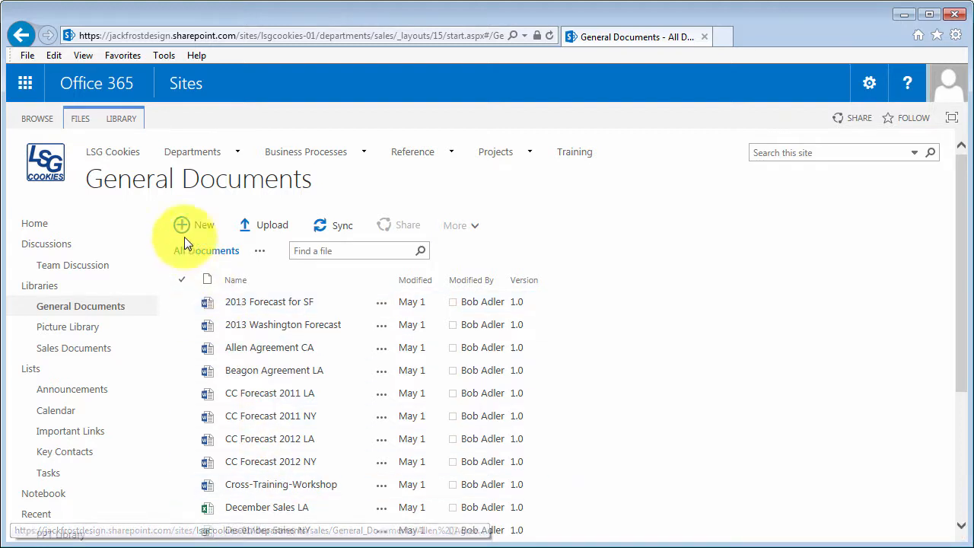
- In the General Documents library settings, start a new column named Region with the Choice information type
click(124, 119)
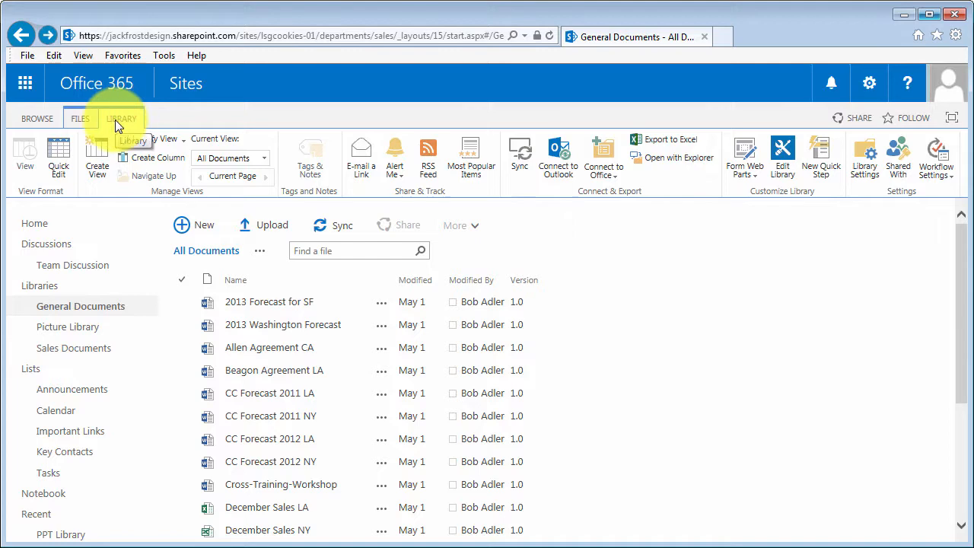
click(858, 157)
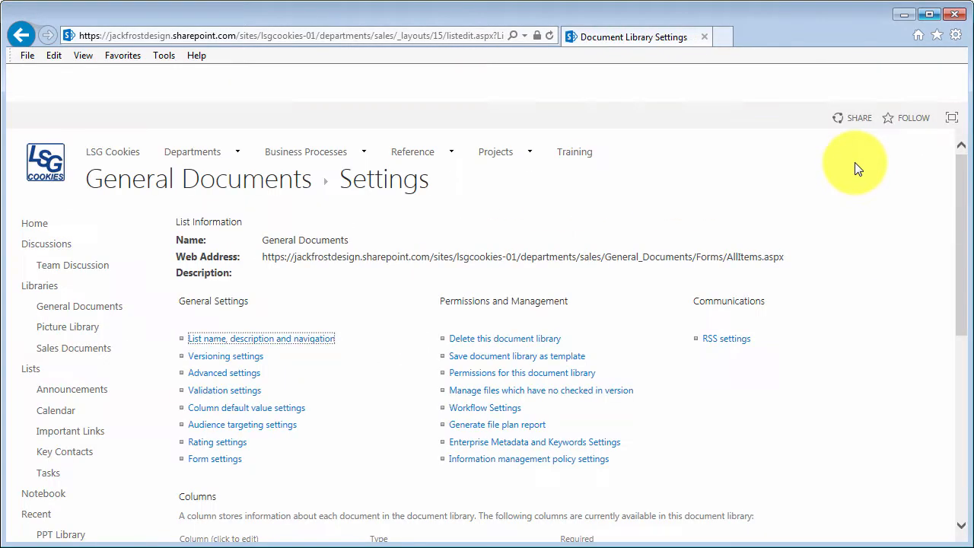
drag(959, 222, 969, 369)
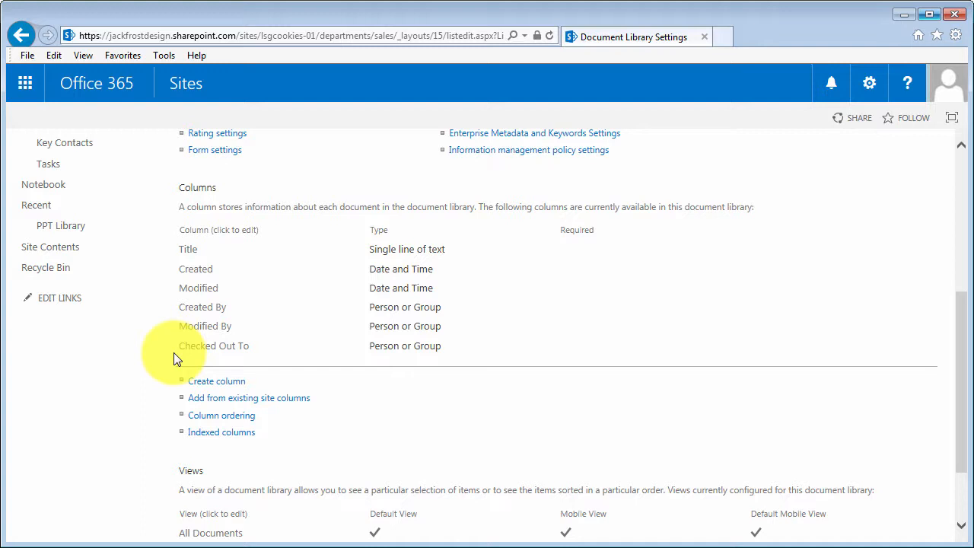
click(234, 385)
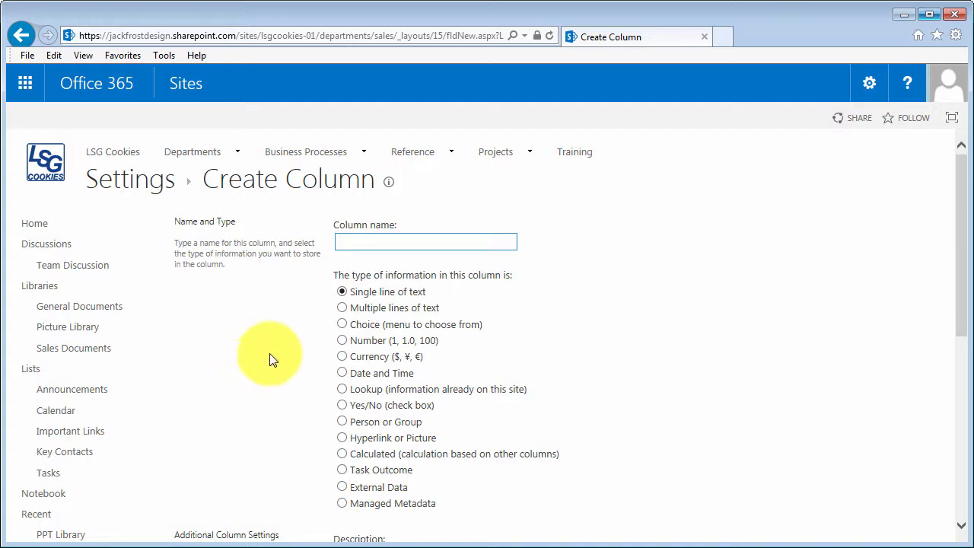
click(341, 242)
text(Region)
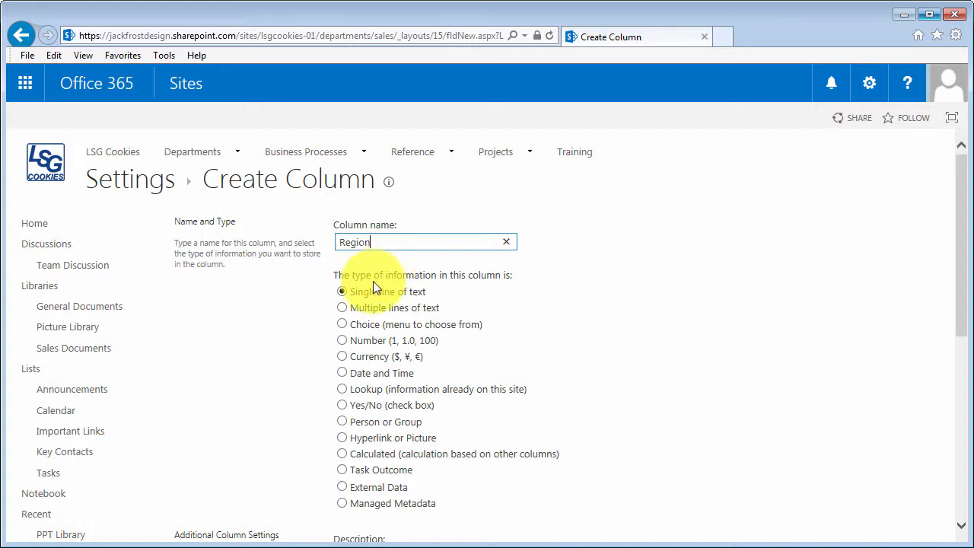
click(342, 325)
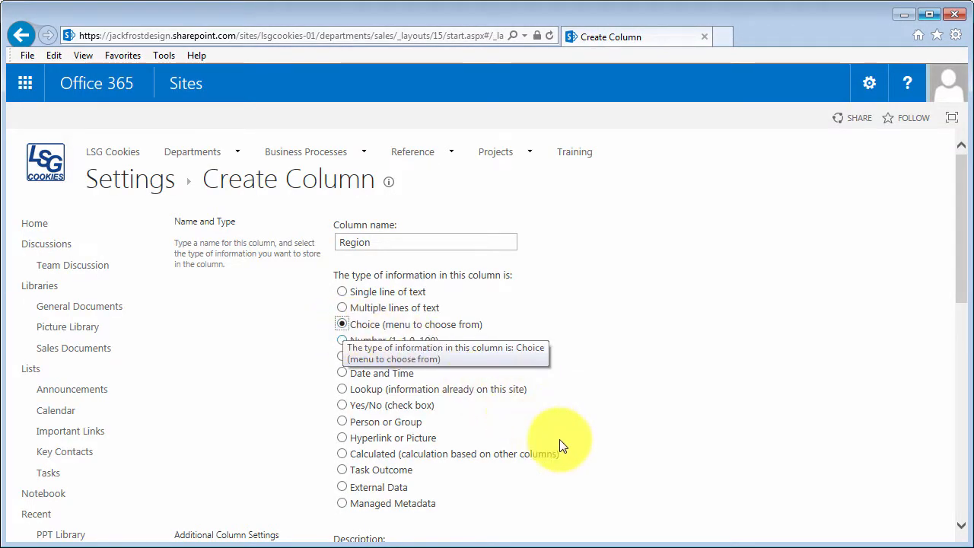
- Replace the placeholder choices of the Region column with East Coast and West Coast, and save the column
scroll(587, 457, down, 5)
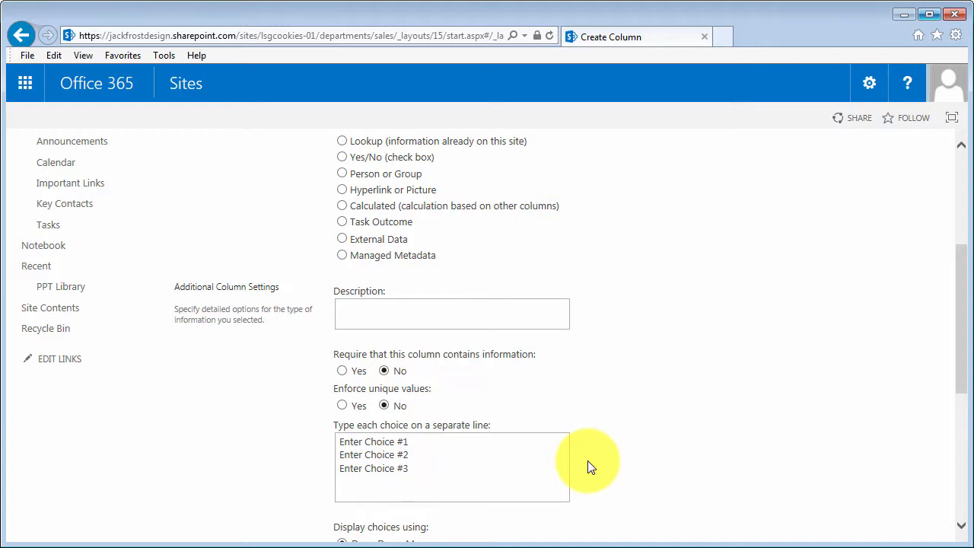
scroll(587, 461, down, 1)
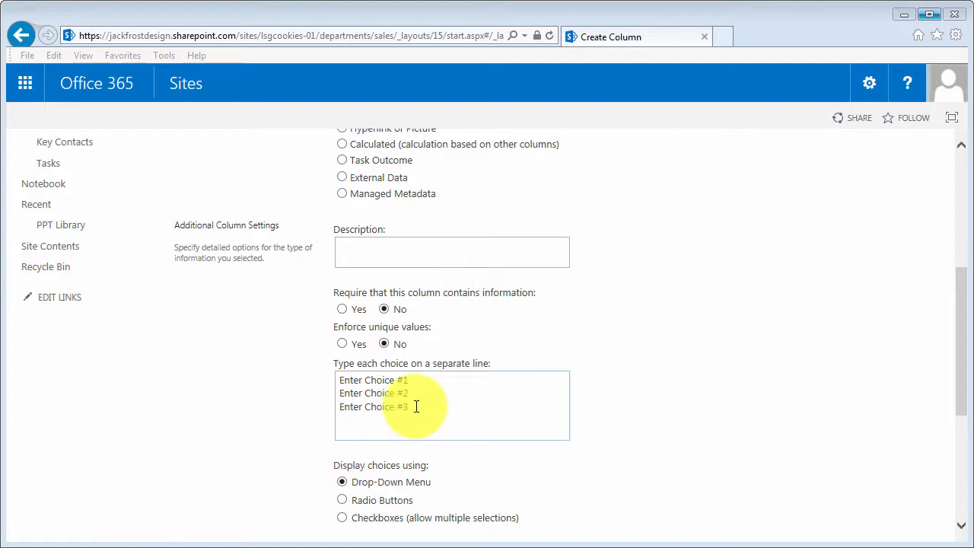
drag(411, 406, 346, 384)
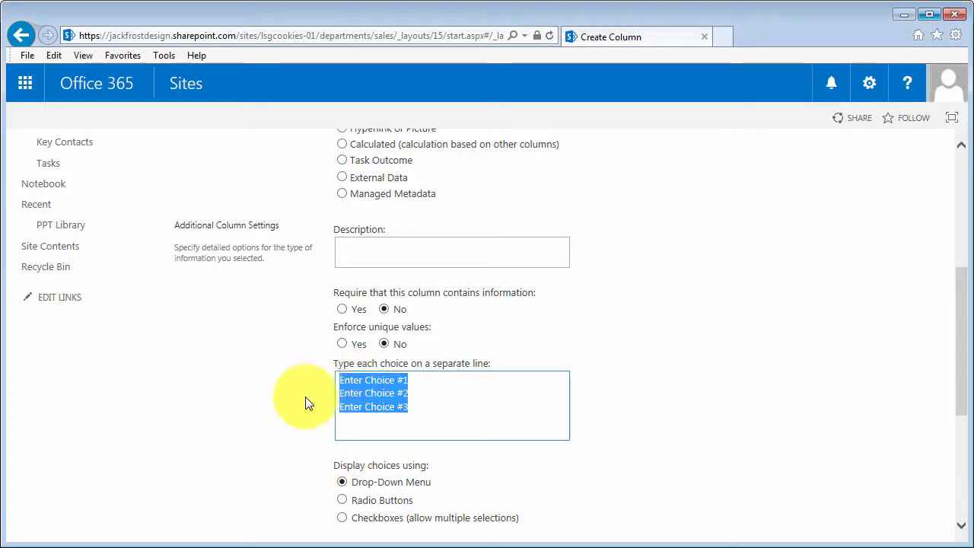
text(East Coast West Coast)
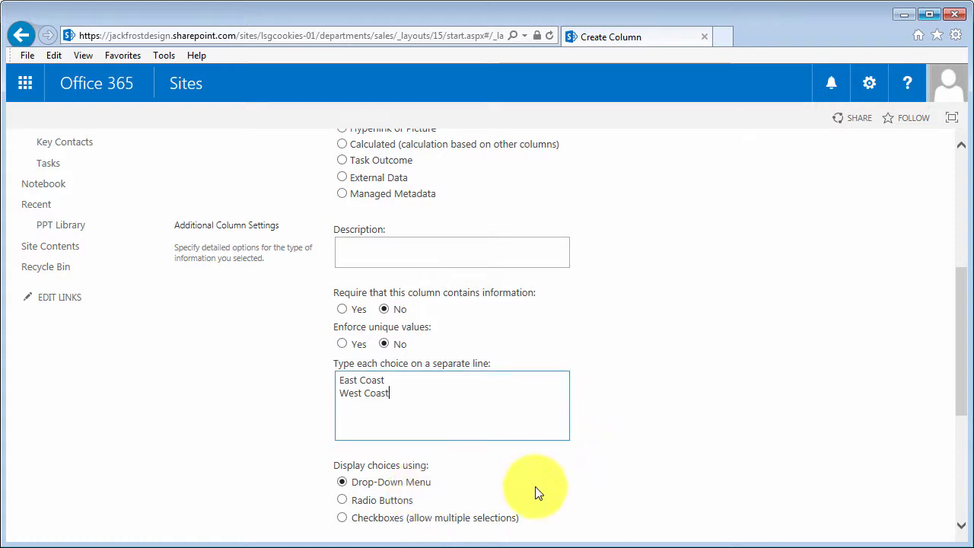
drag(963, 391, 963, 498)
click(849, 457)
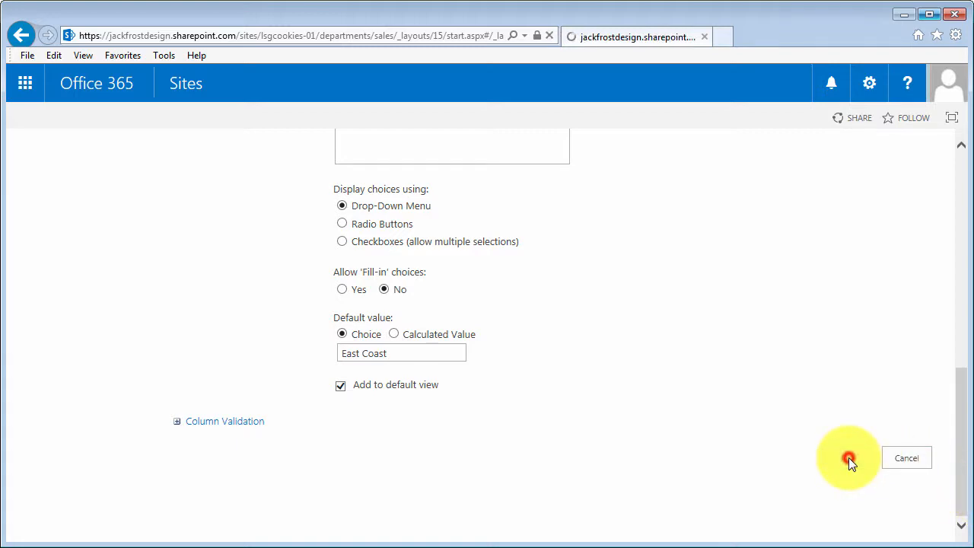
- Start another library column named DocType with the Choice information type
drag(963, 304, 960, 419)
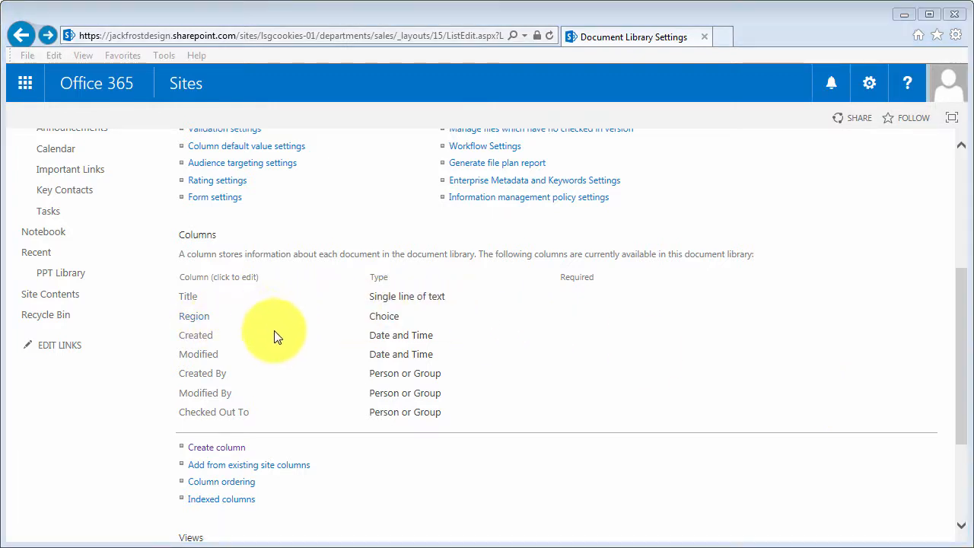
click(237, 454)
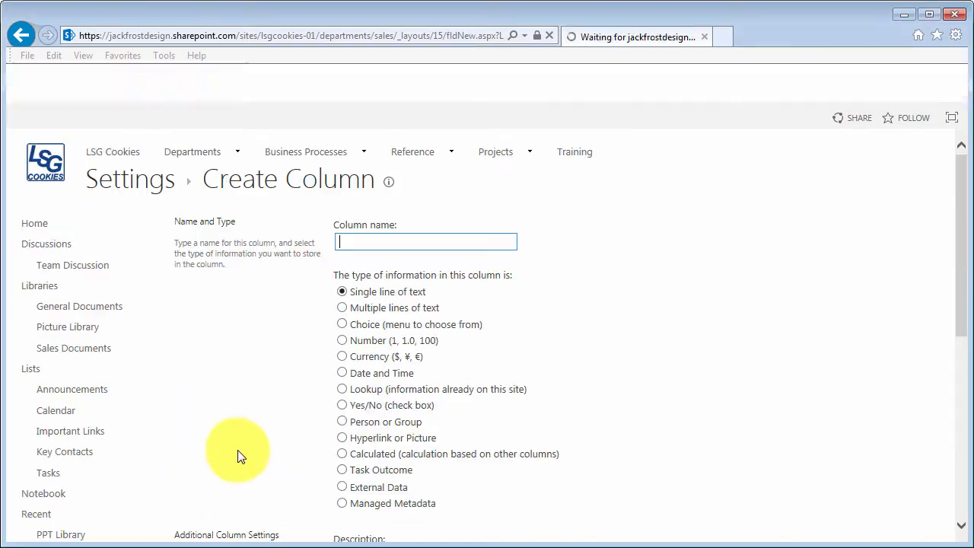
click(336, 242)
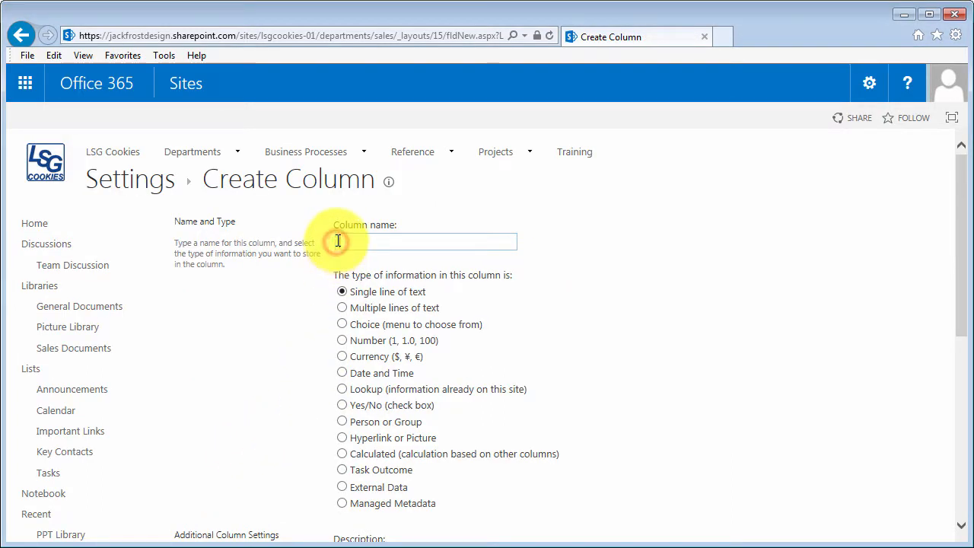
text(DocType)
click(342, 325)
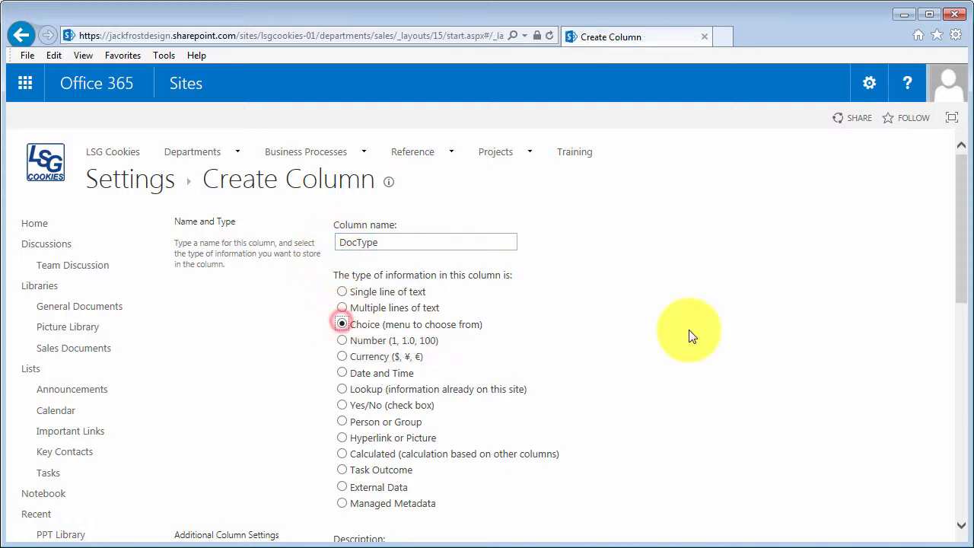
- Define the DocType choices as Forecasts, Actual Sales, Contracts and Miscellaneous, and save the column
drag(964, 262, 963, 370)
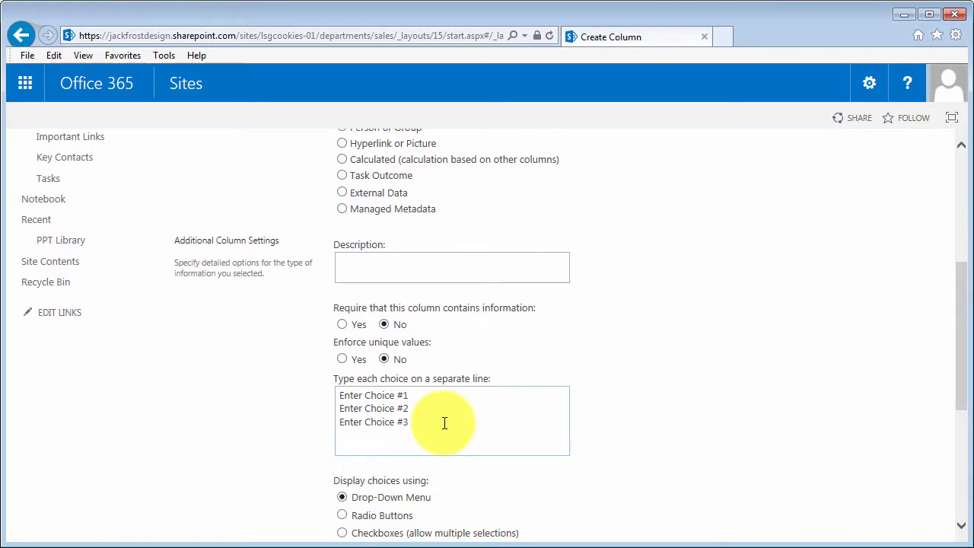
drag(436, 423, 355, 401)
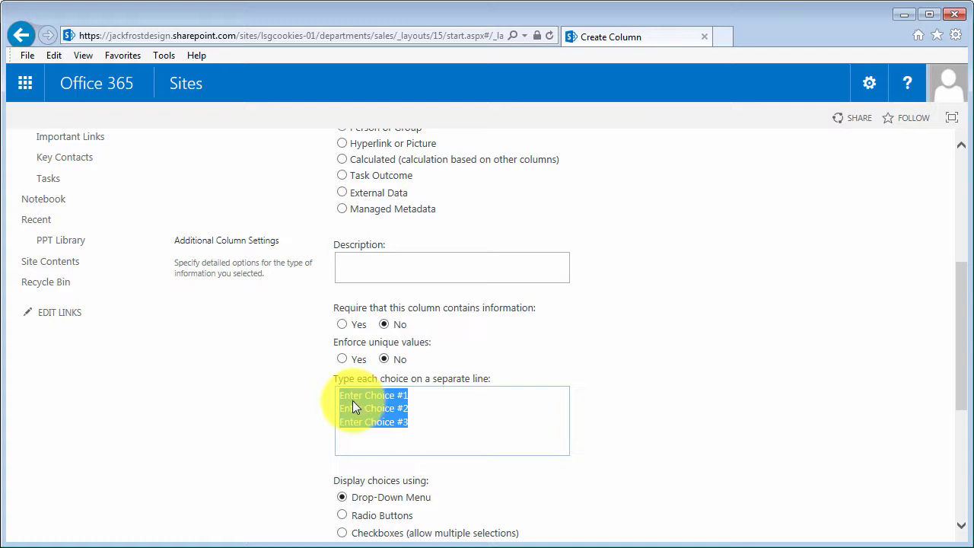
text(Forecasts Actual Sales Contracts Miscellaneous)
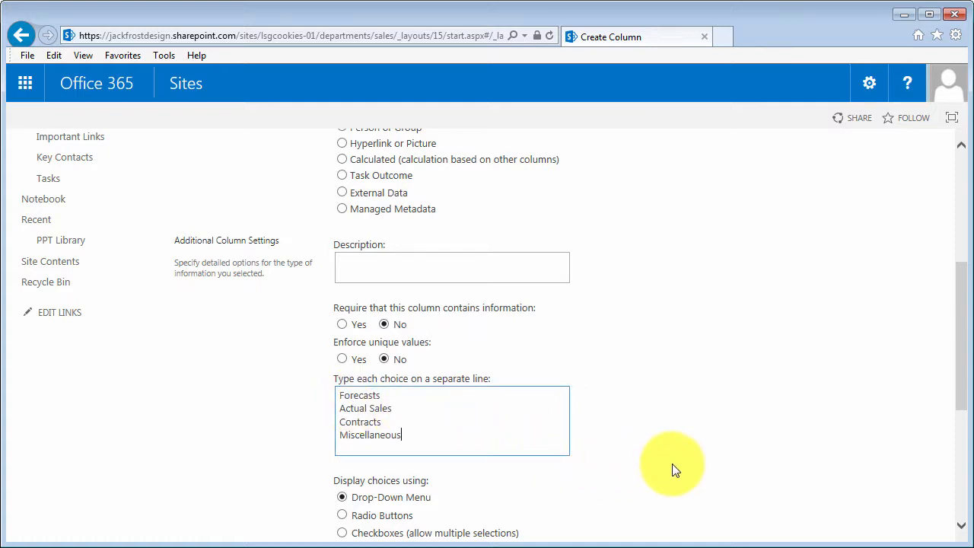
drag(963, 375, 957, 457)
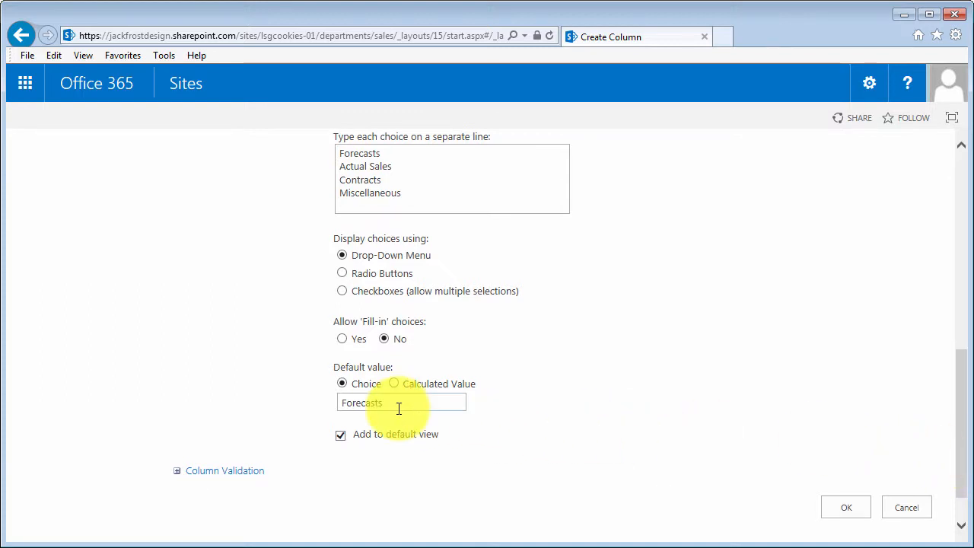
click(835, 505)
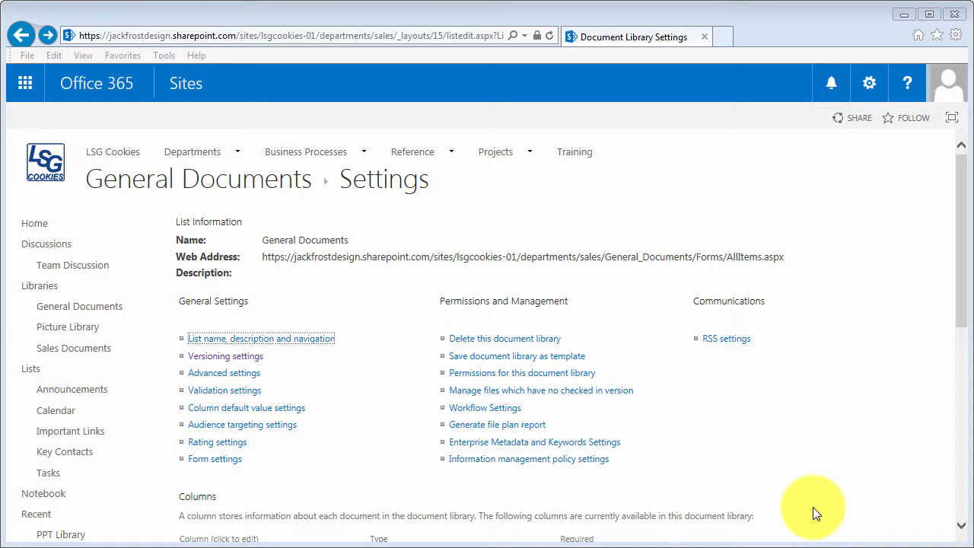
- In the library's versioning settings, set required check-out before editing to No and save the change
click(252, 360)
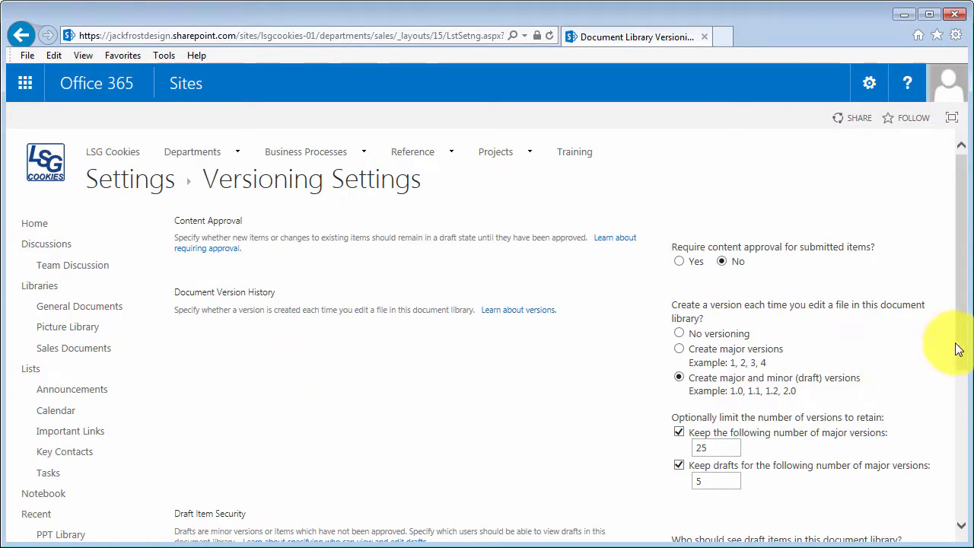
drag(961, 334, 961, 525)
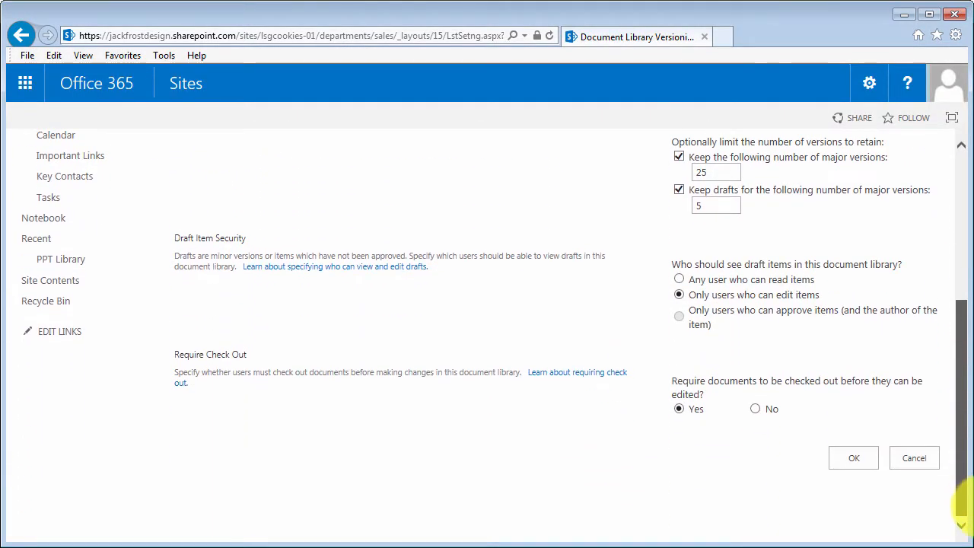
click(755, 409)
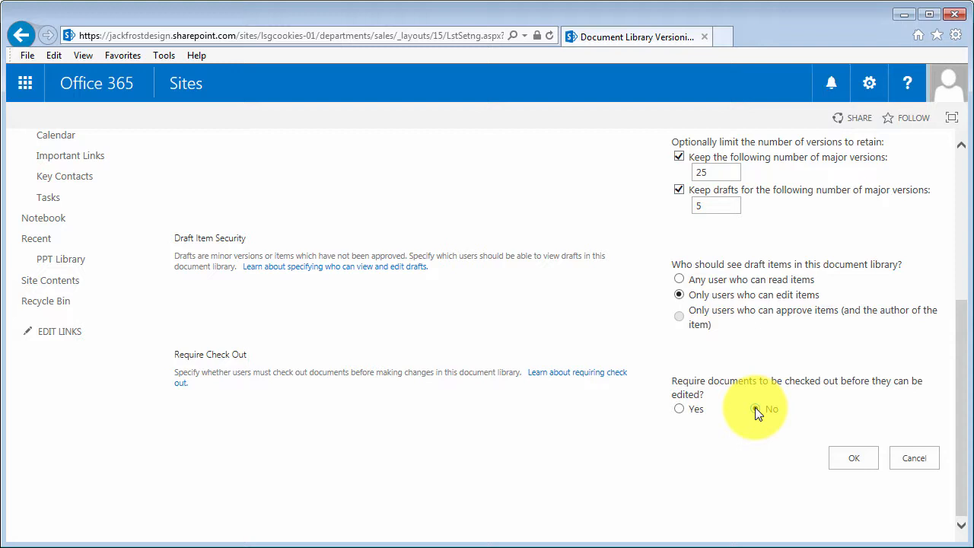
click(755, 409)
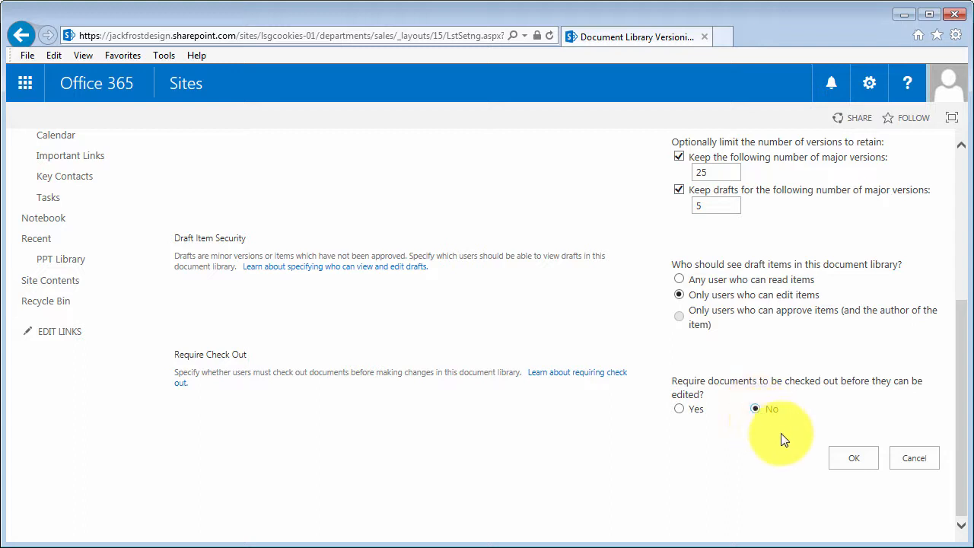
click(852, 458)
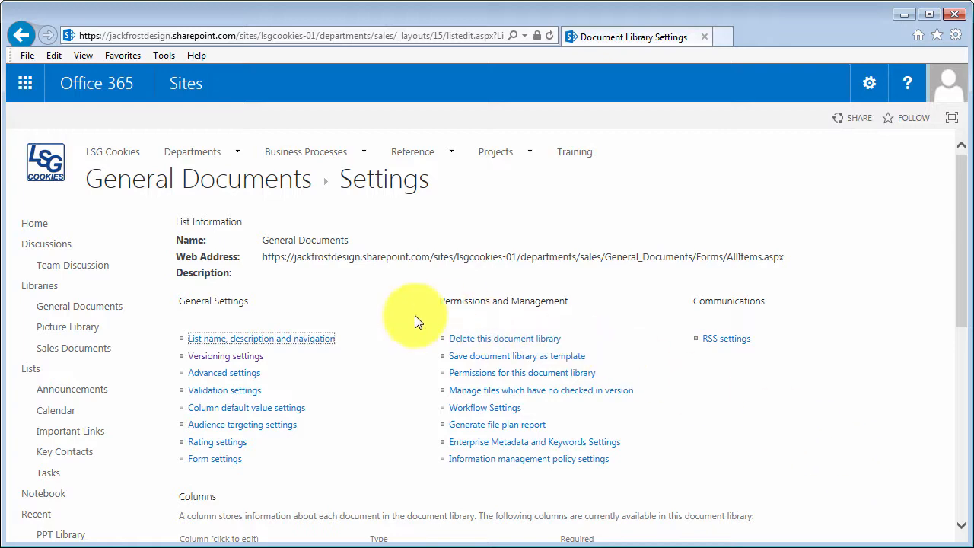
- Go to the General Documents library and open the properties of 2013 Forecast for SF for editing
click(94, 307)
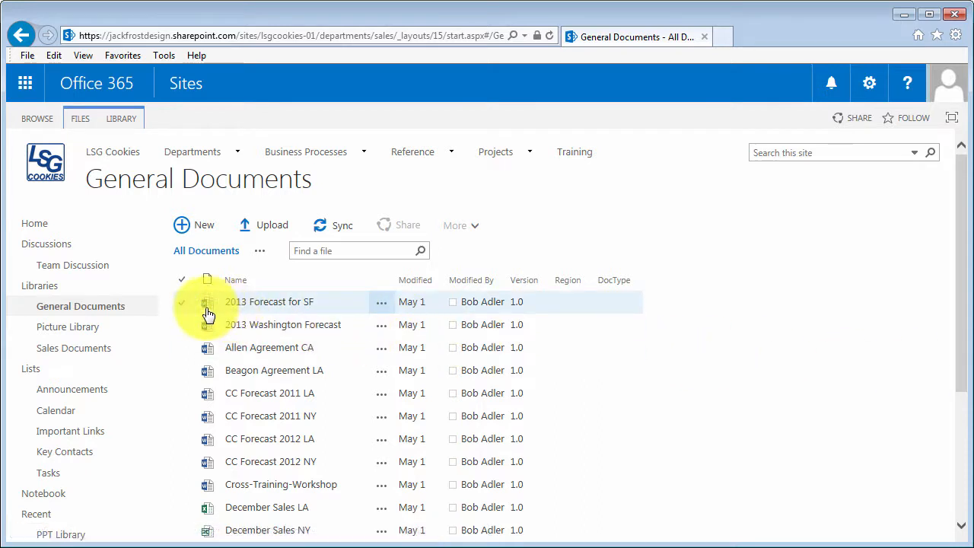
click(183, 307)
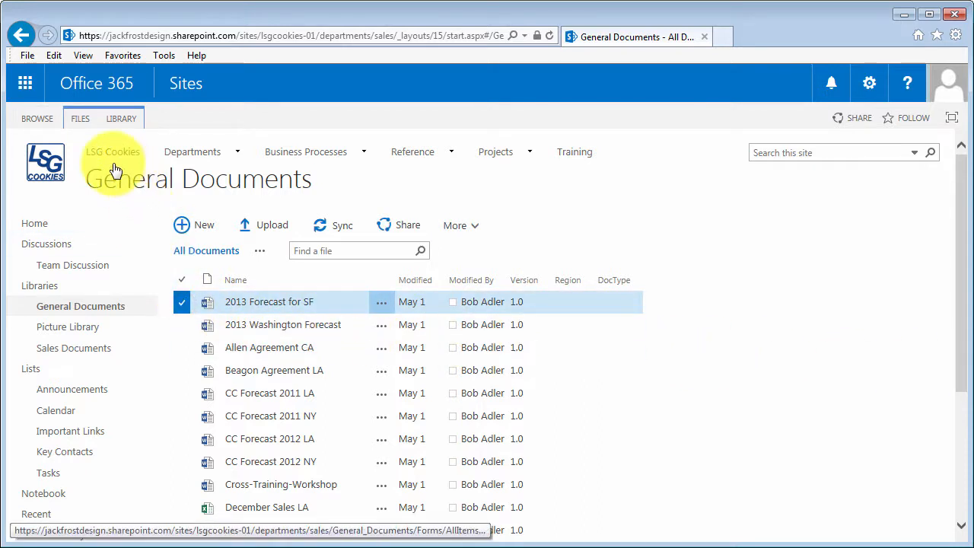
click(84, 122)
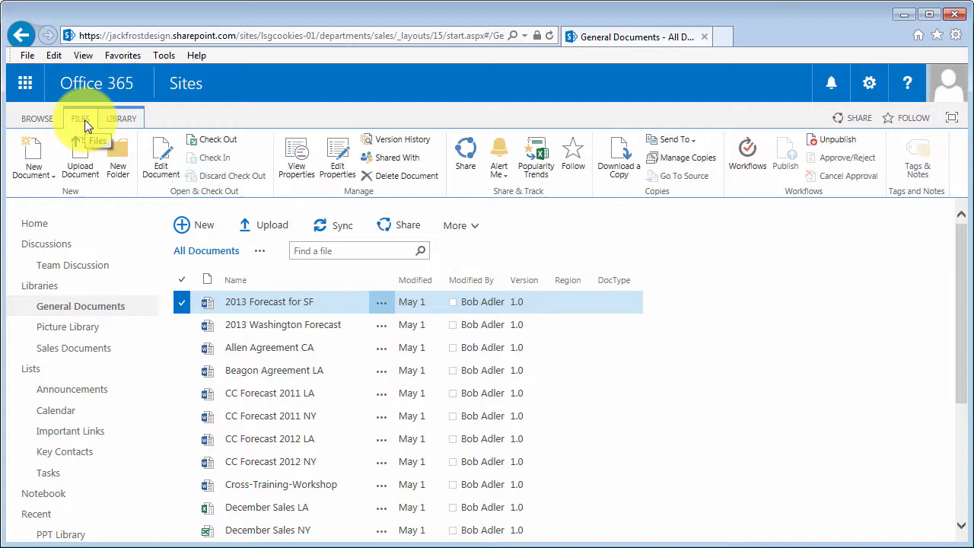
click(337, 157)
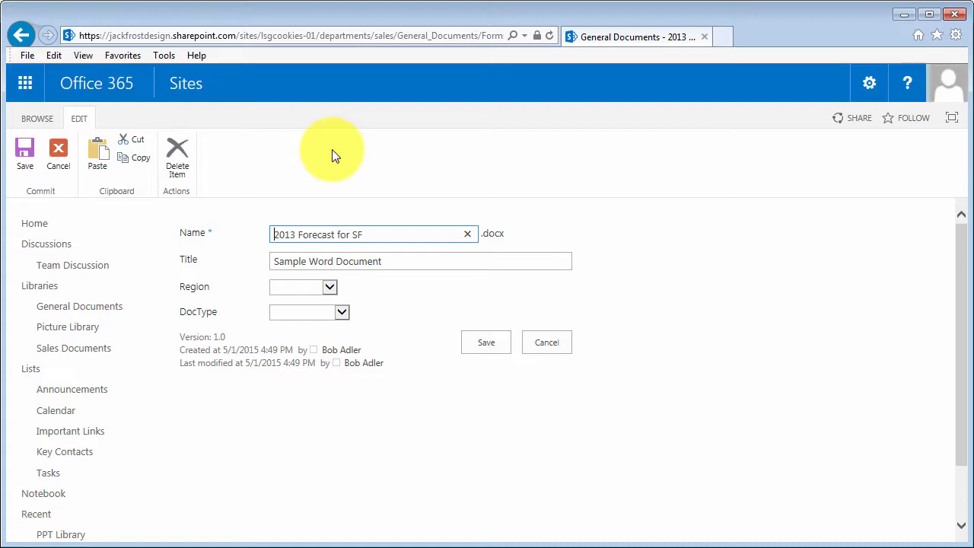
- Set the document's Region to West Coast and its DocType to Forecasts, and save the properties
click(329, 290)
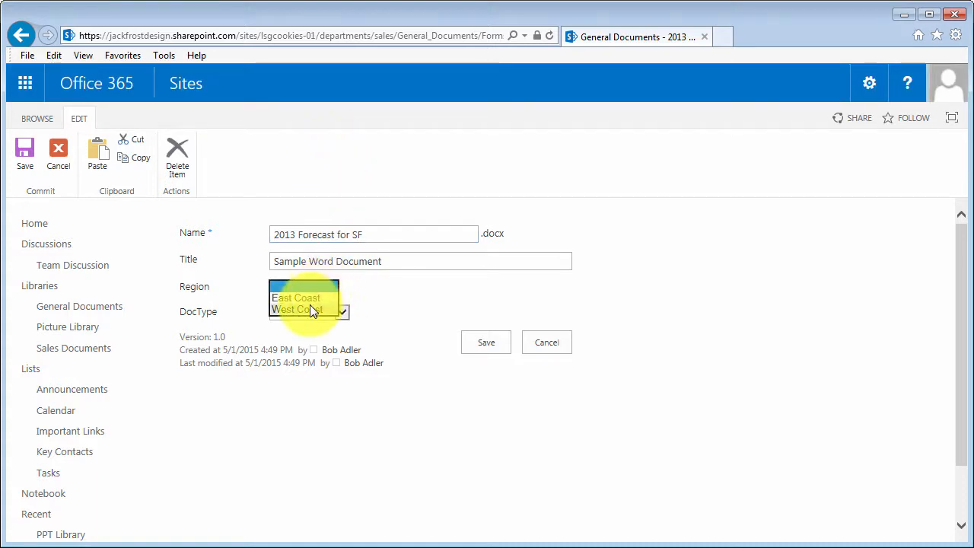
click(310, 307)
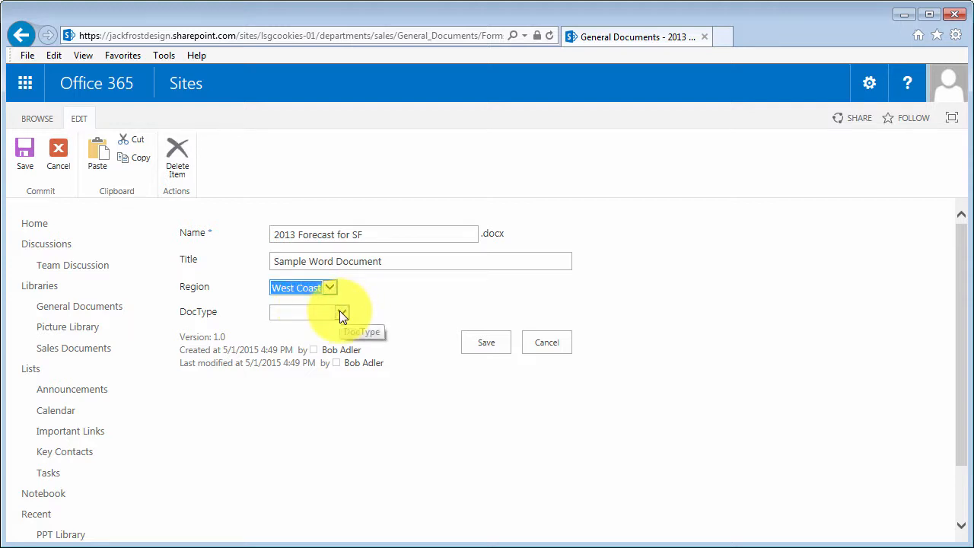
click(339, 310)
click(315, 323)
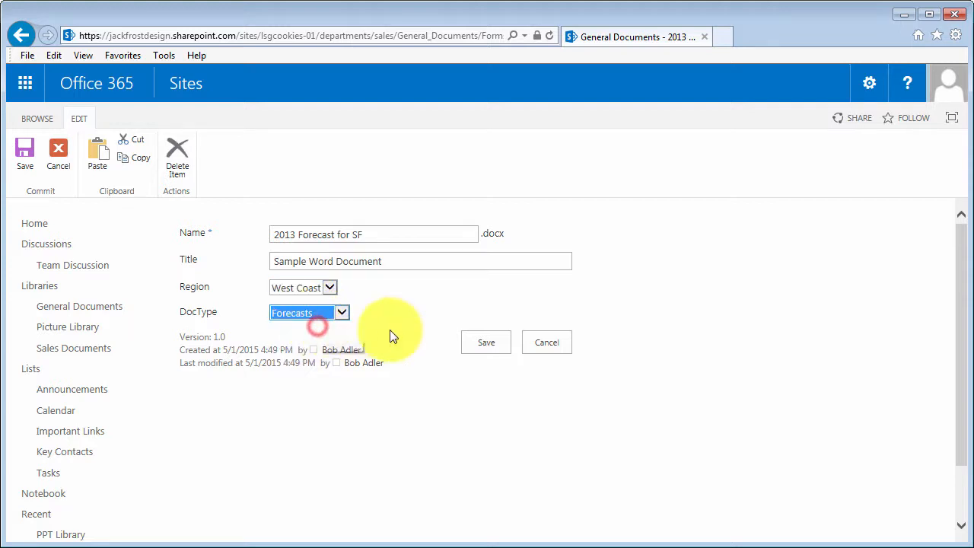
click(500, 349)
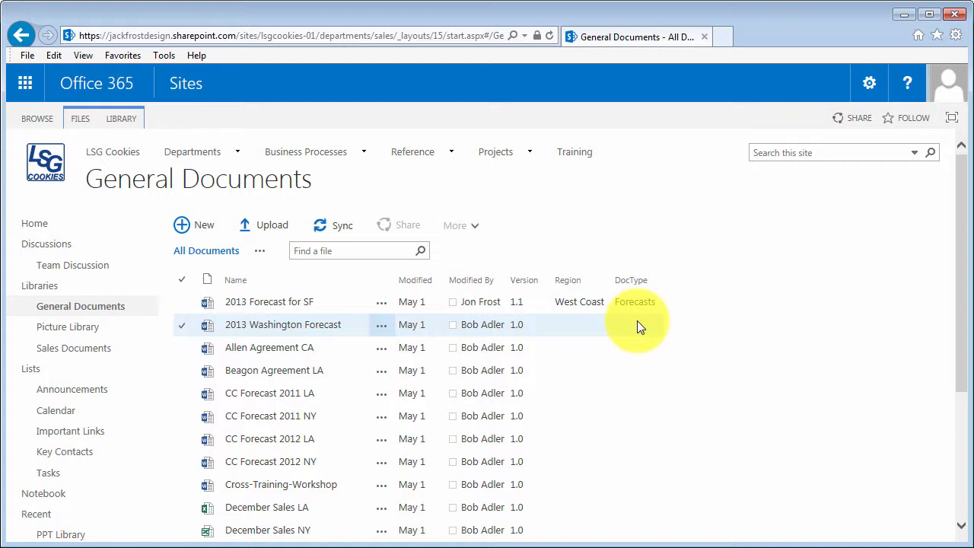
- In Quick Edit, set 2013 Washington Forecast's Region to East Coast and its DocType to Forecasts
click(126, 120)
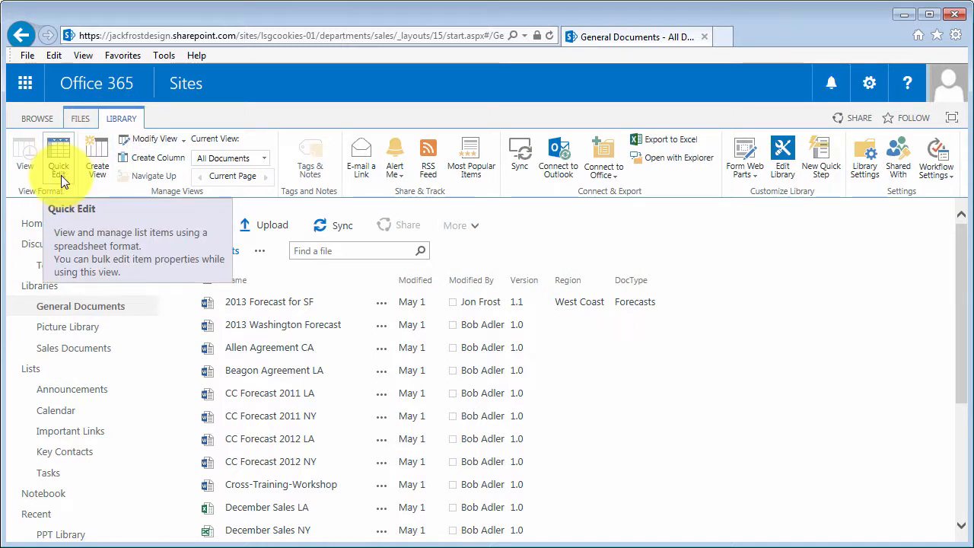
click(61, 171)
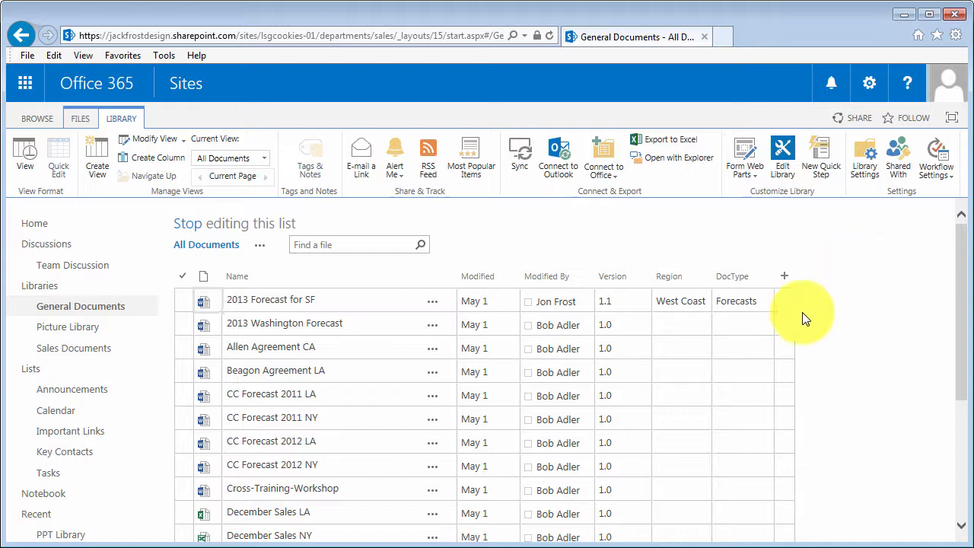
click(681, 330)
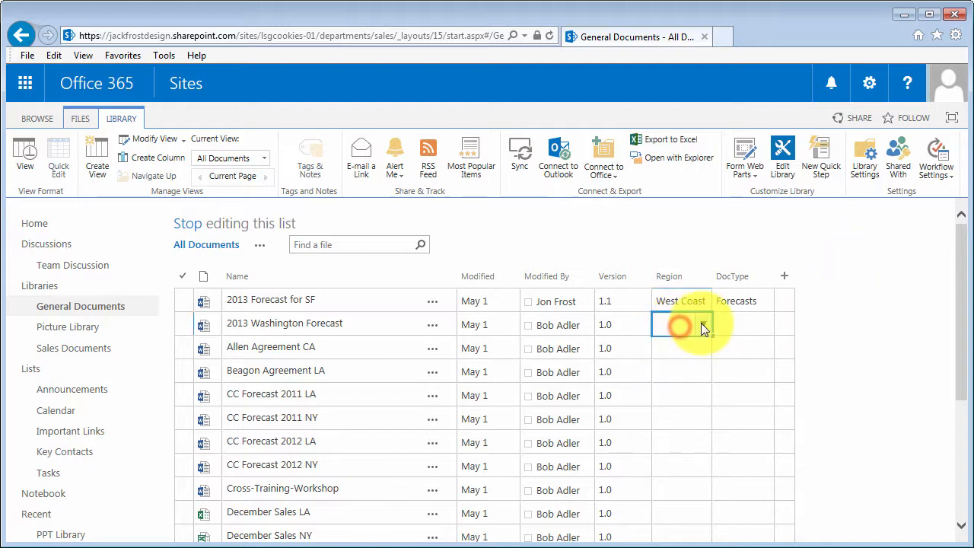
click(701, 324)
click(688, 348)
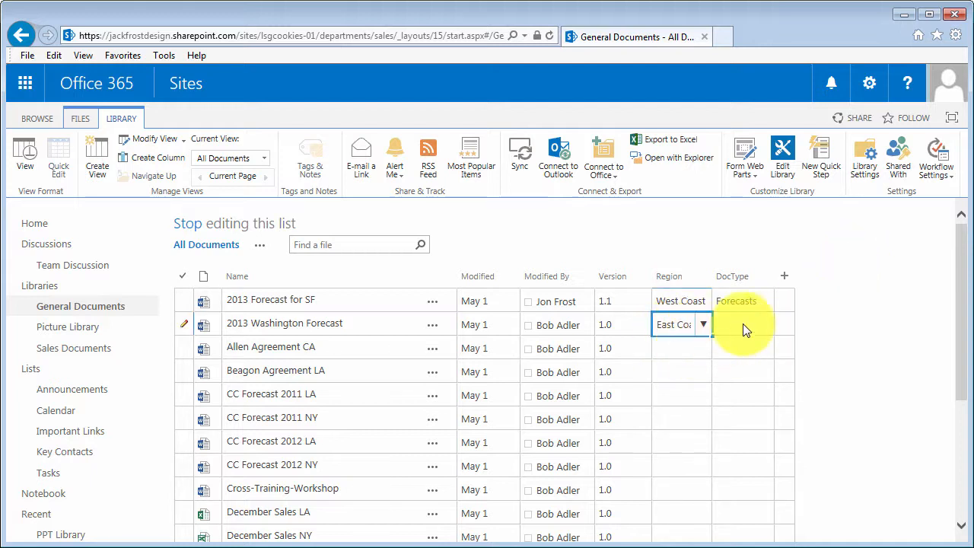
click(767, 324)
click(765, 324)
click(752, 347)
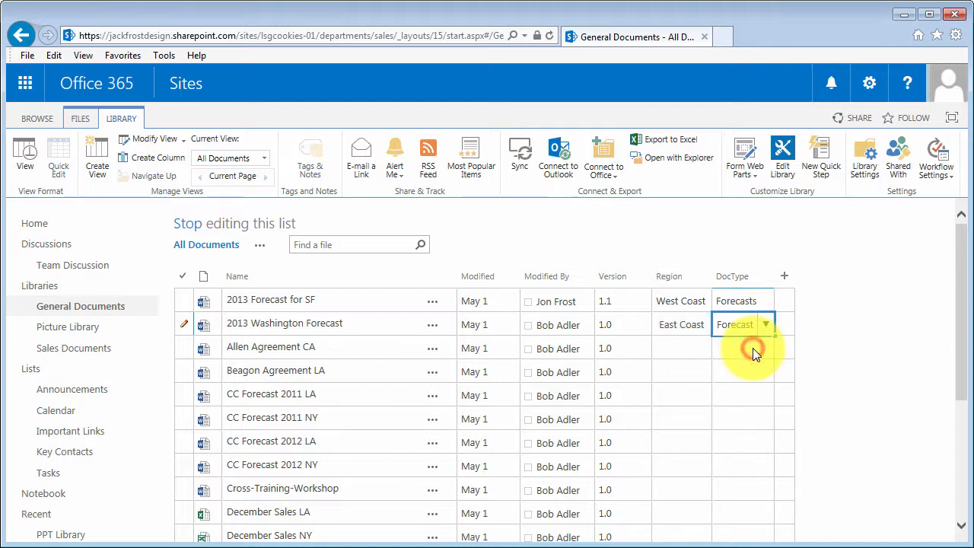
- Set Allen Agreement CA's Region to West Coast and its DocType to Contracts
click(693, 348)
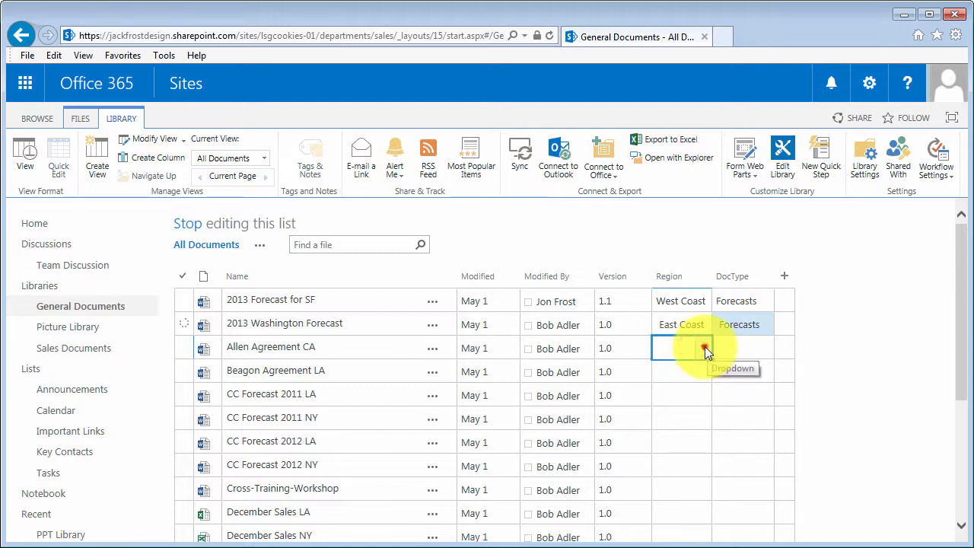
click(704, 347)
click(691, 389)
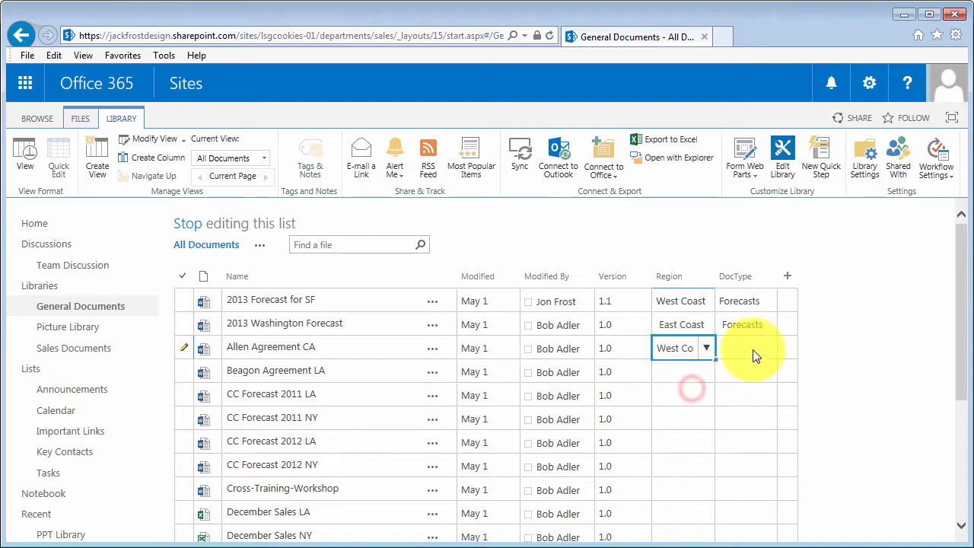
click(769, 347)
click(769, 347)
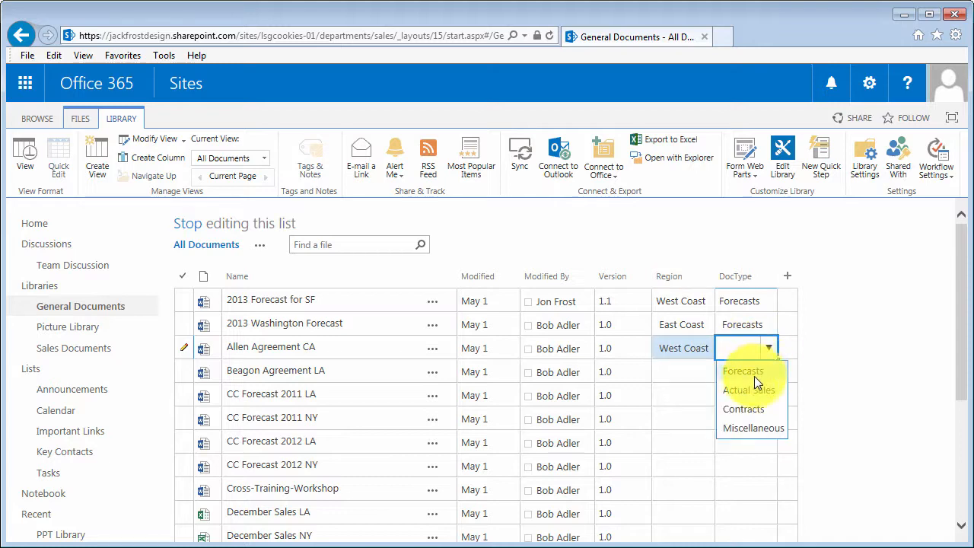
click(745, 409)
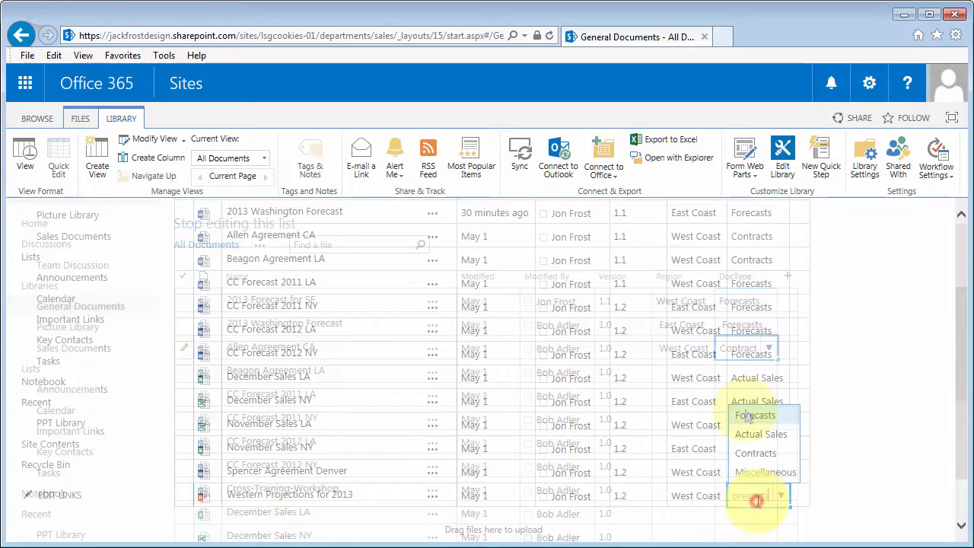
- Set the DocType of Western Projections for 2013 to Forecasts and return the library to its standard view
click(778, 498)
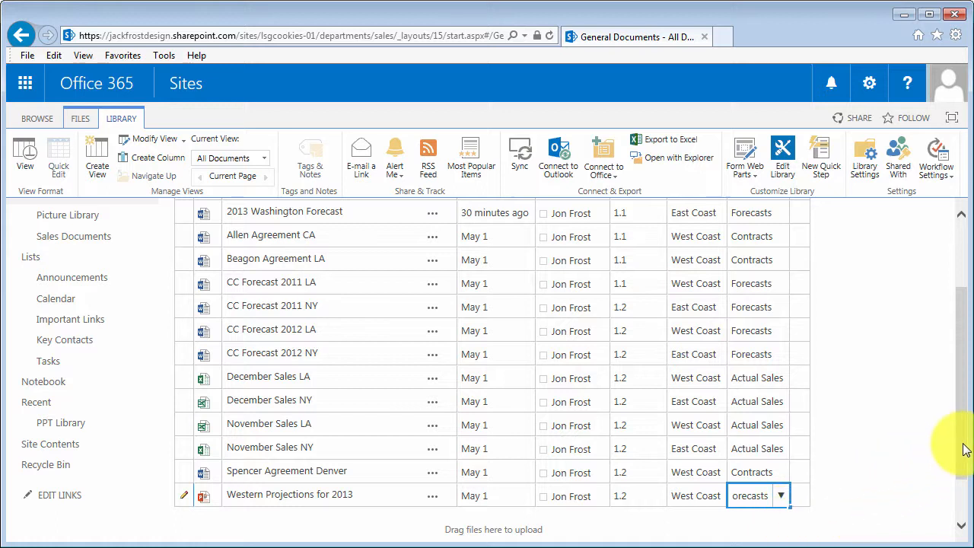
drag(963, 445, 960, 361)
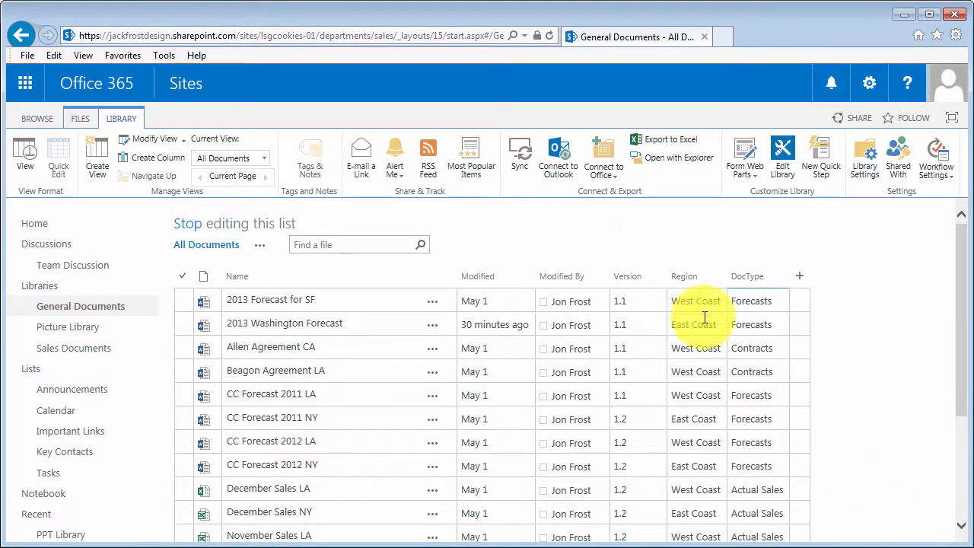
click(25, 152)
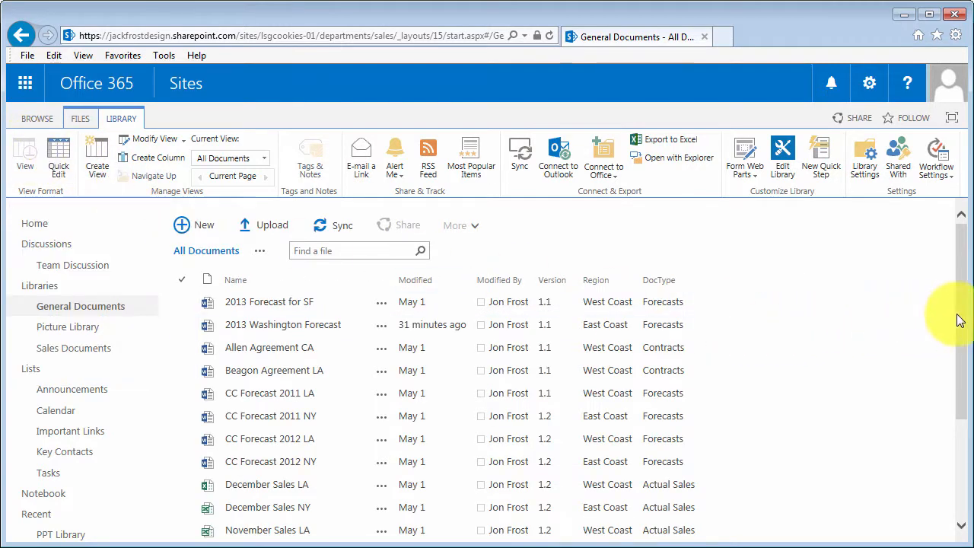
mouse_move(963, 315)
mouse_down()
mouse_move(971, 329)
mouse_move(969, 312)
mouse_up()
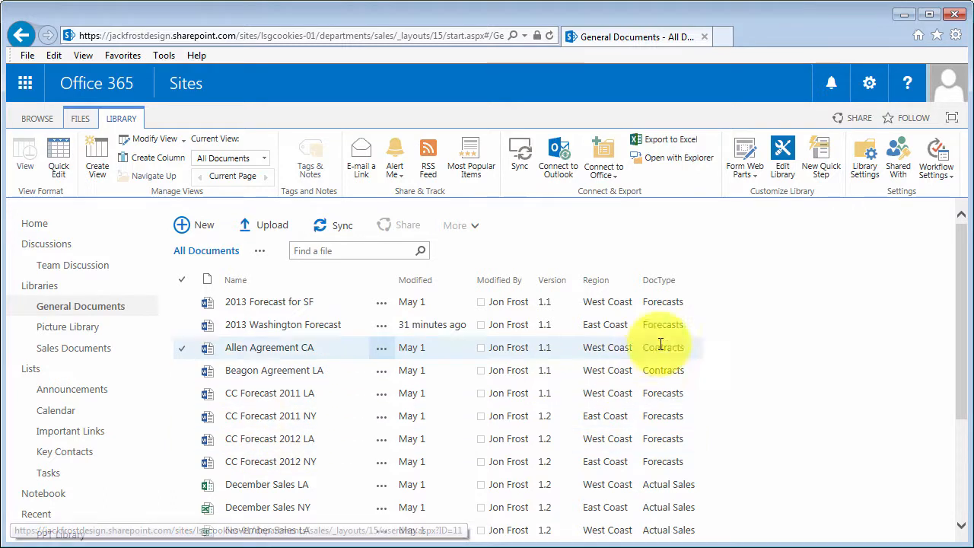
- Filter the library's DocType column to show only Forecasts
click(697, 285)
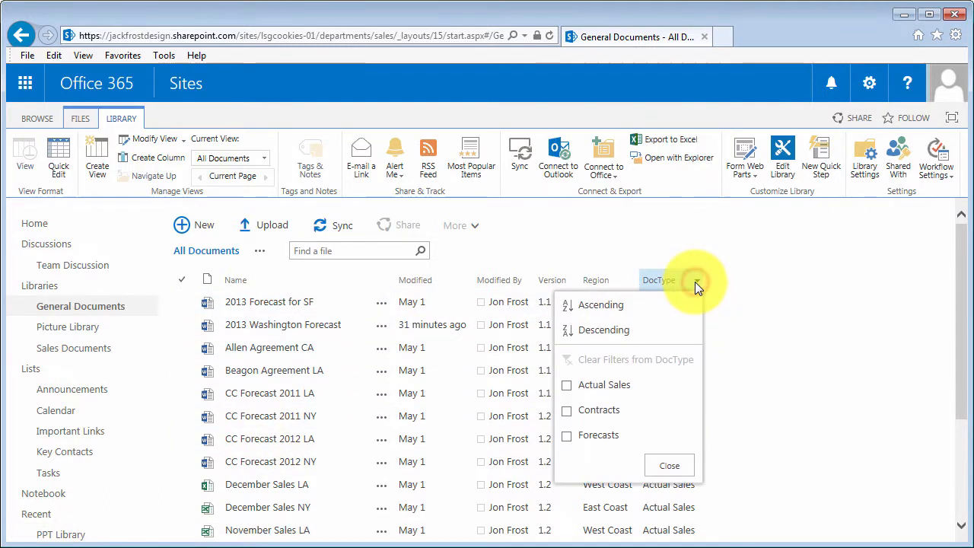
click(567, 435)
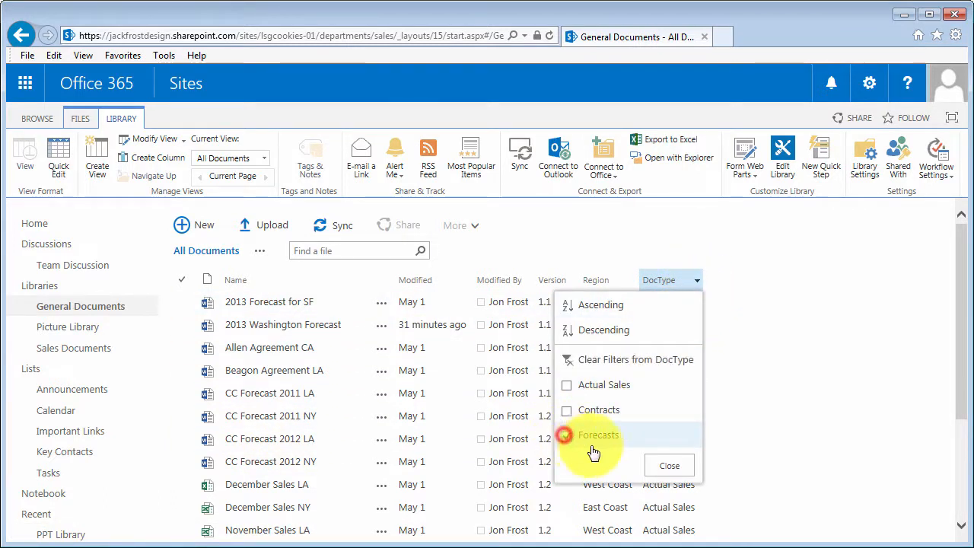
click(658, 463)
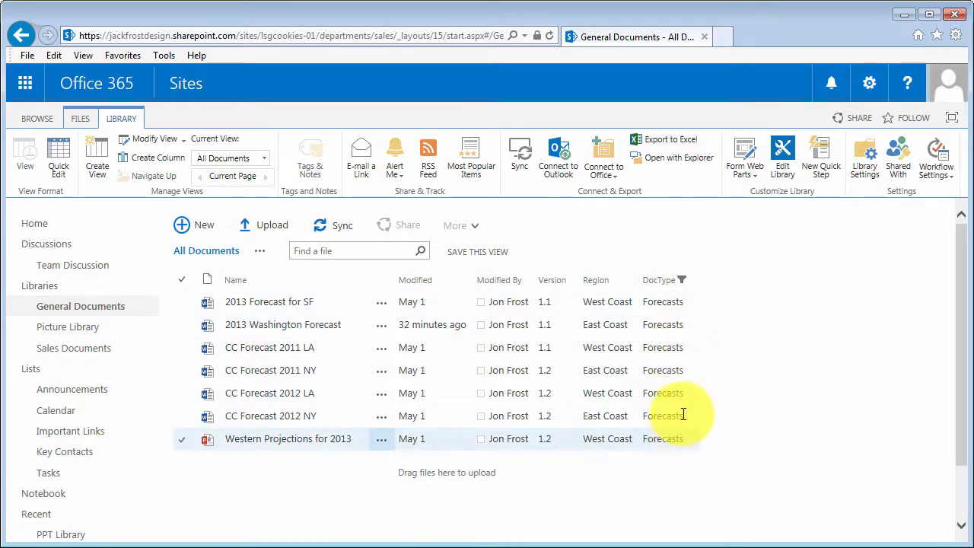
- Change the DocType filter to show only Contracts instead of Forecasts
click(694, 280)
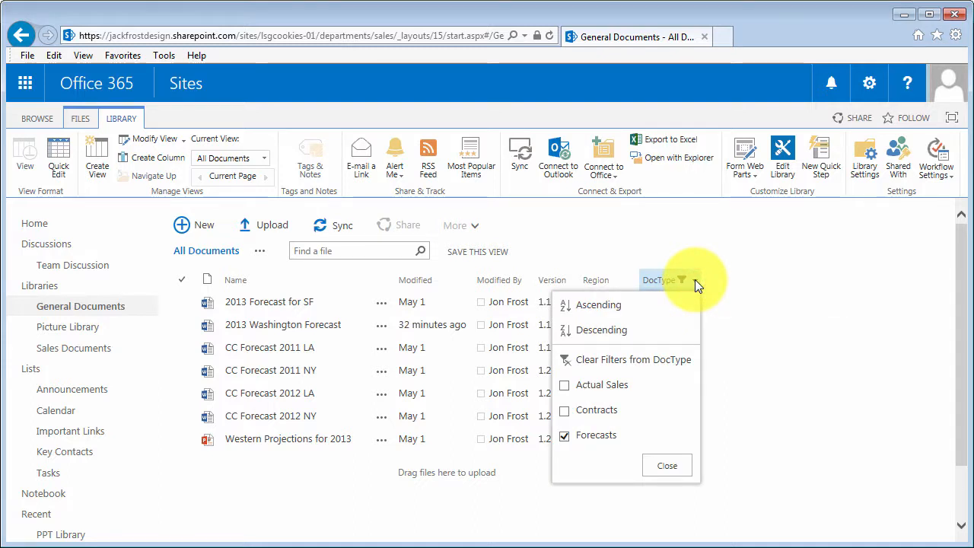
click(563, 410)
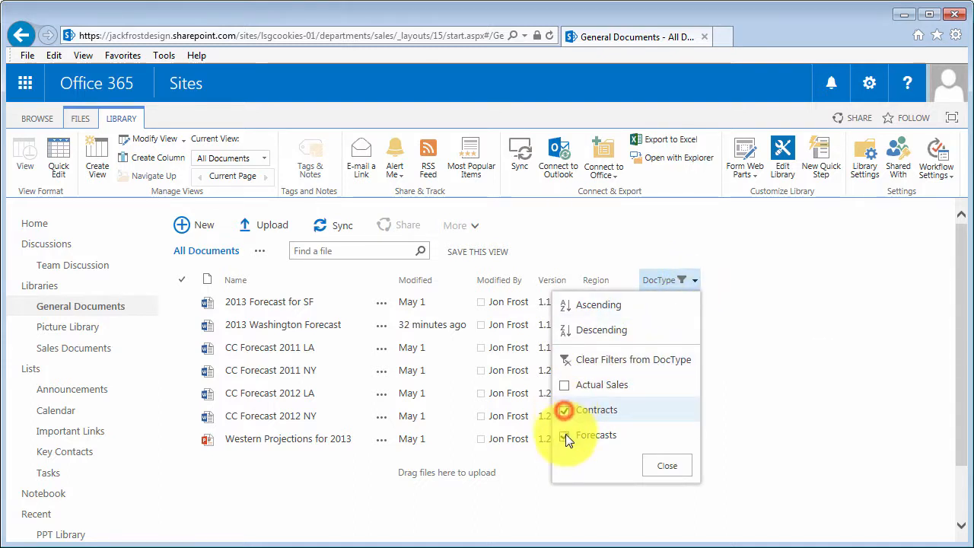
click(565, 433)
click(656, 461)
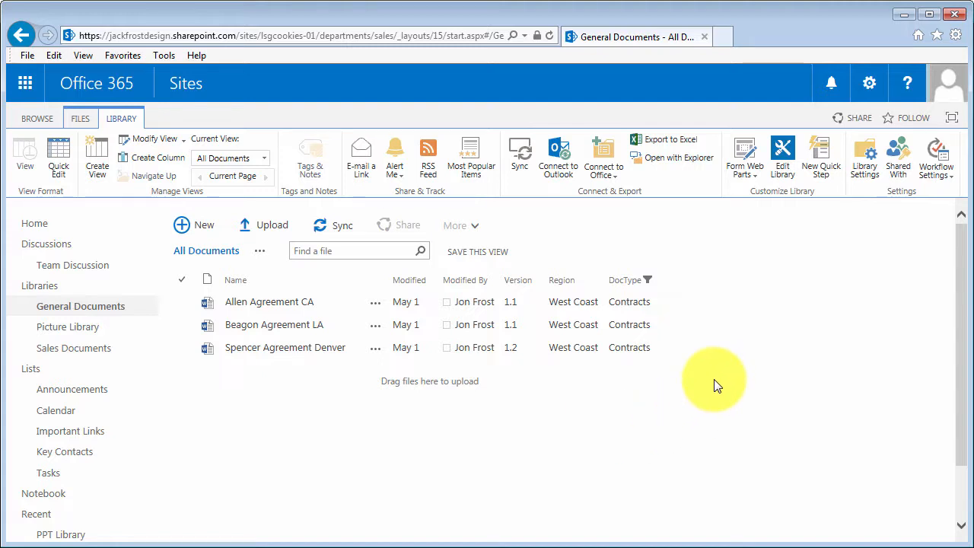
- Clear the filter from the DocType column
click(660, 280)
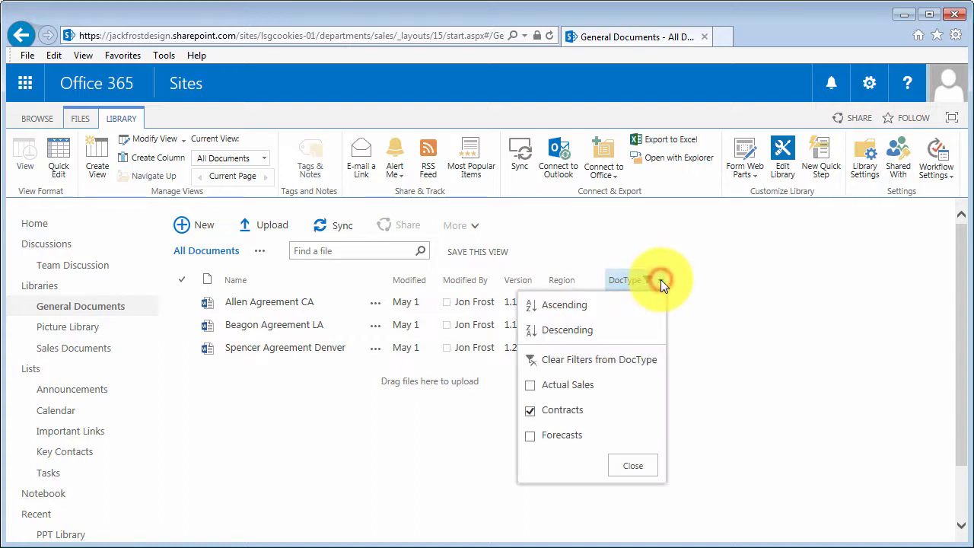
click(620, 361)
click(746, 420)
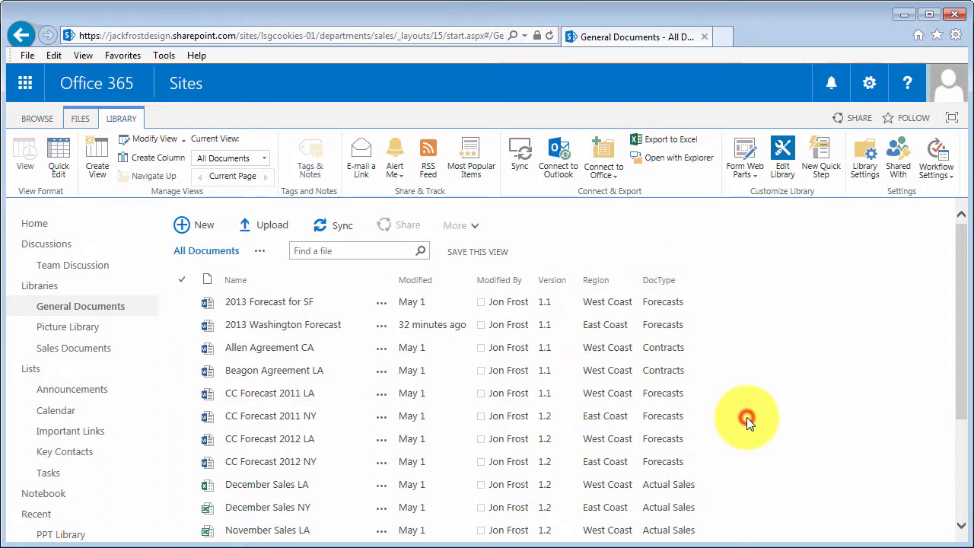
- Filter the library's Region column to show only East Coast documents
click(633, 280)
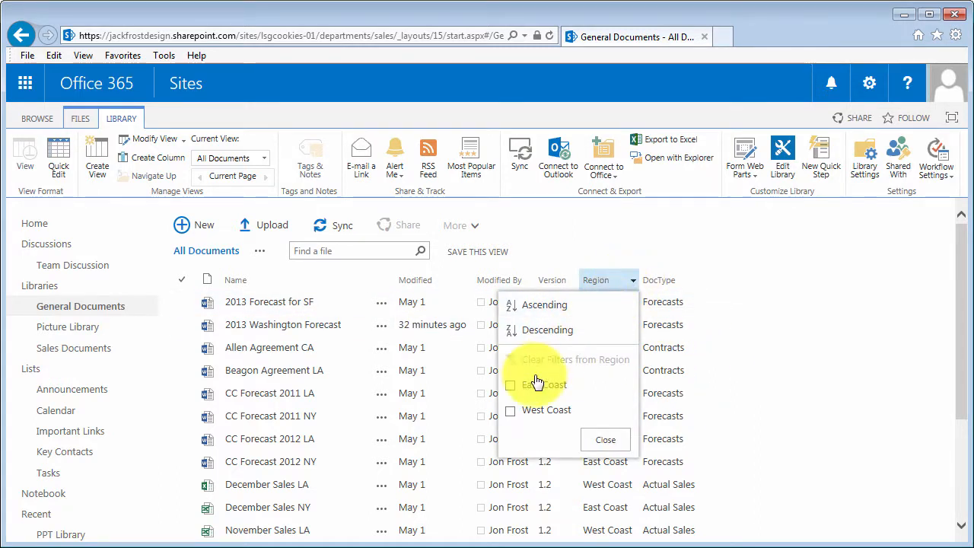
click(510, 385)
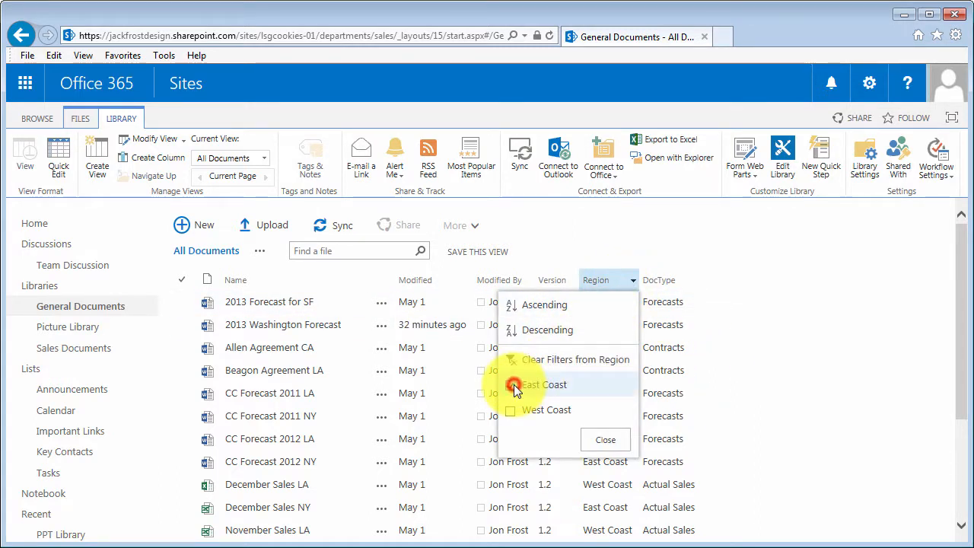
click(594, 440)
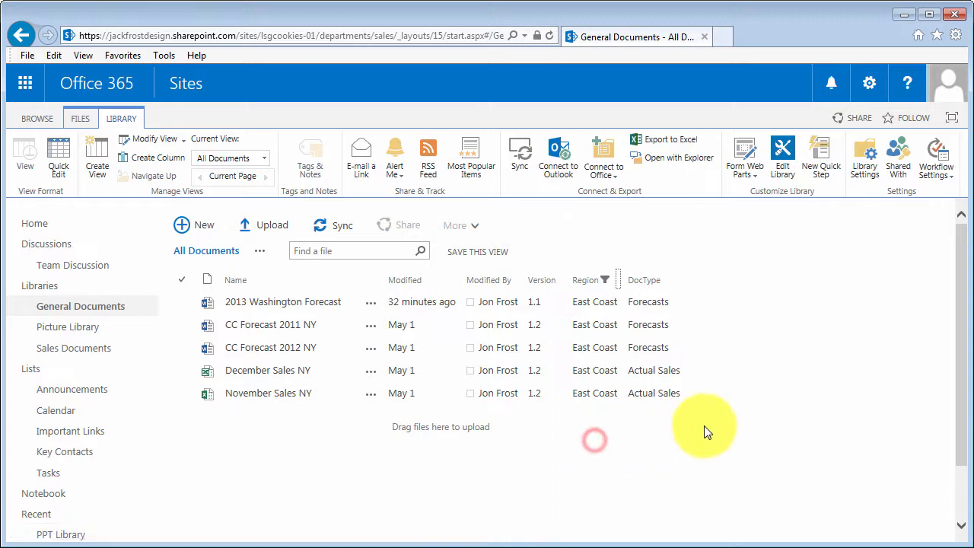
- Change the Region filter to show only West Coast documents instead of East Coast
click(617, 279)
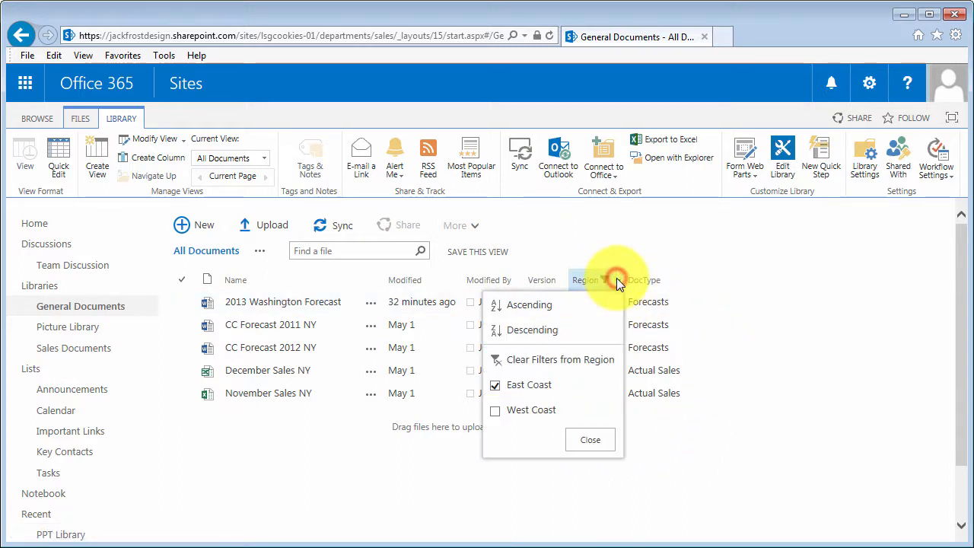
click(495, 411)
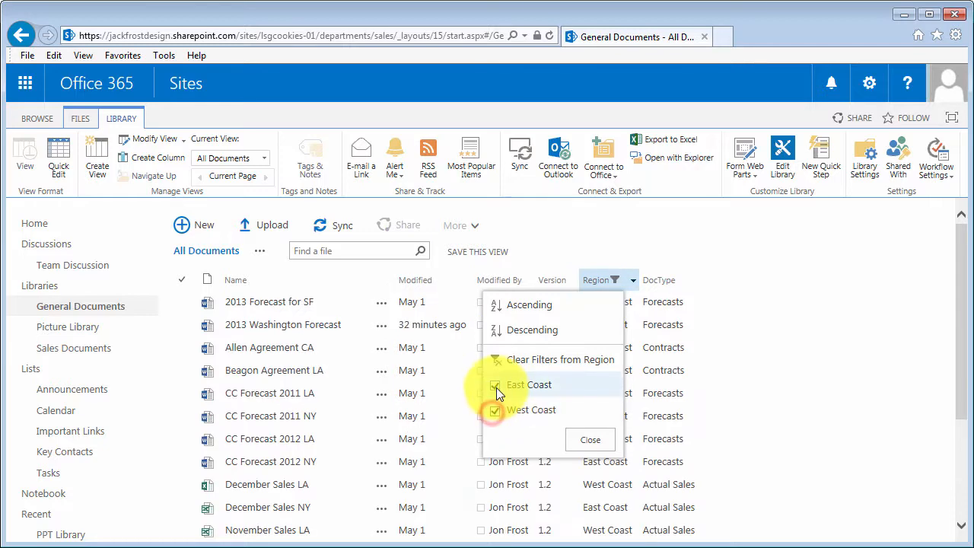
click(495, 386)
click(579, 443)
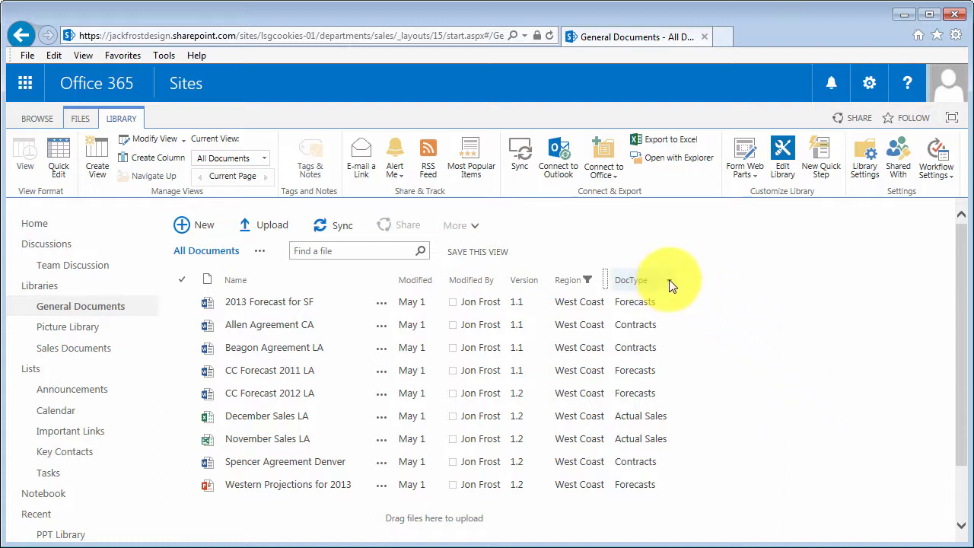
- Filter the DocType column to show only Forecasts among the West Coast documents
click(669, 280)
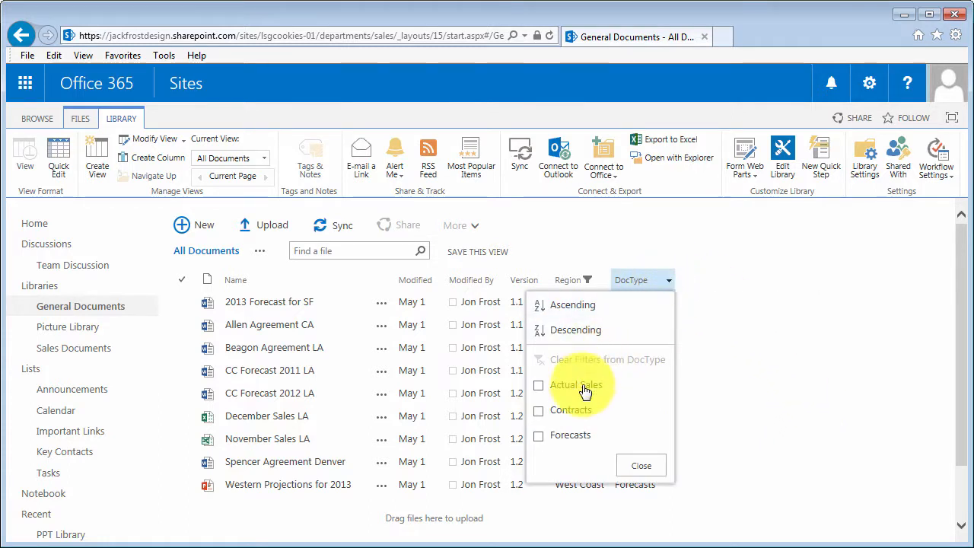
click(539, 435)
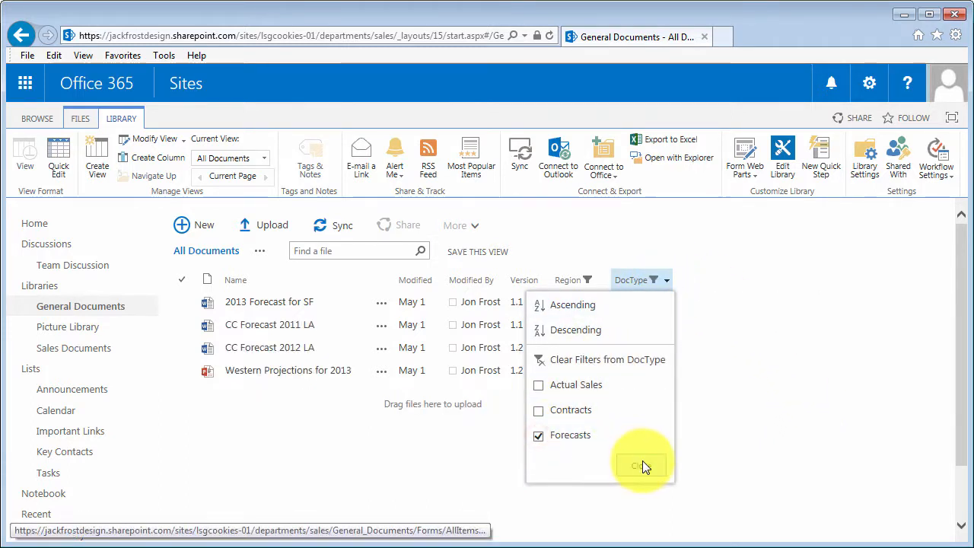
click(641, 464)
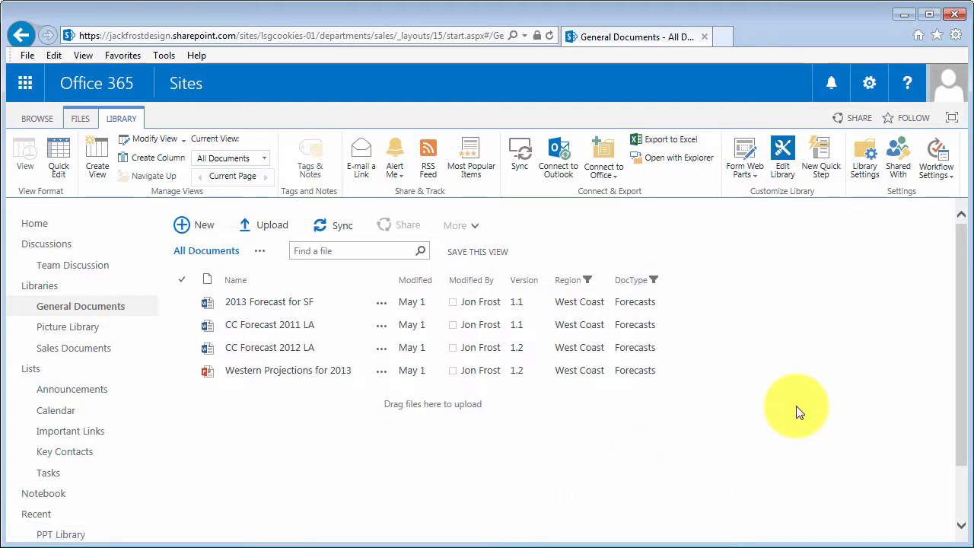
- Switch the Region filter from West Coast to East Coast while keeping the Forecasts filter on DocType
click(604, 279)
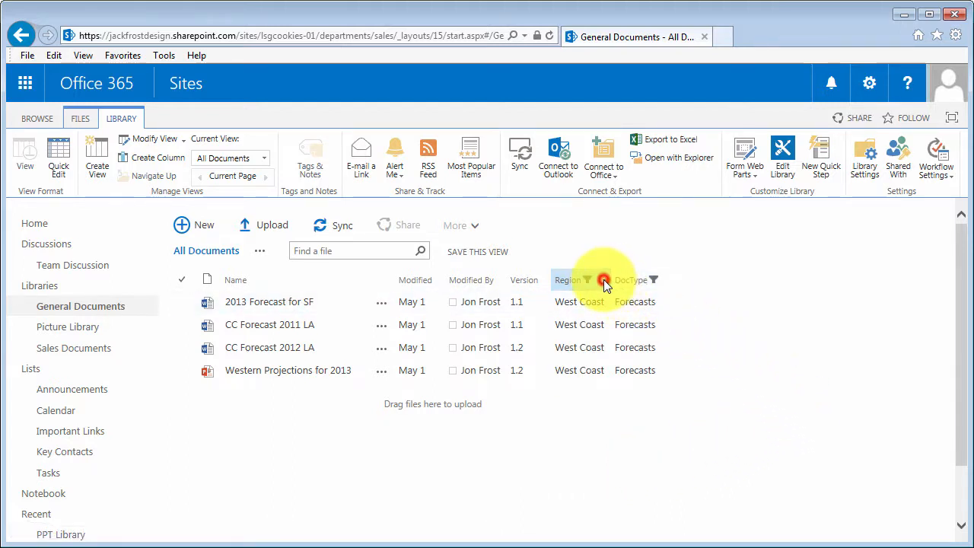
click(484, 385)
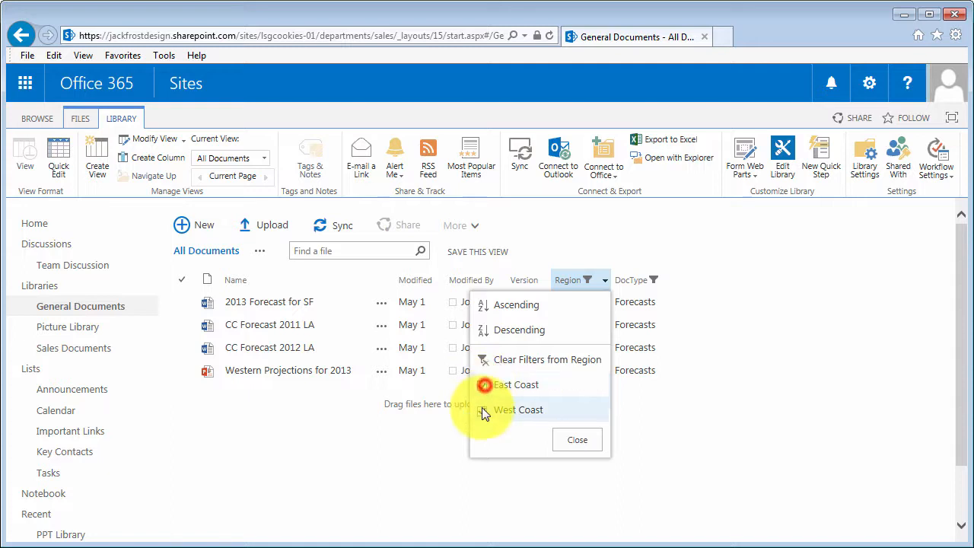
click(482, 411)
click(580, 444)
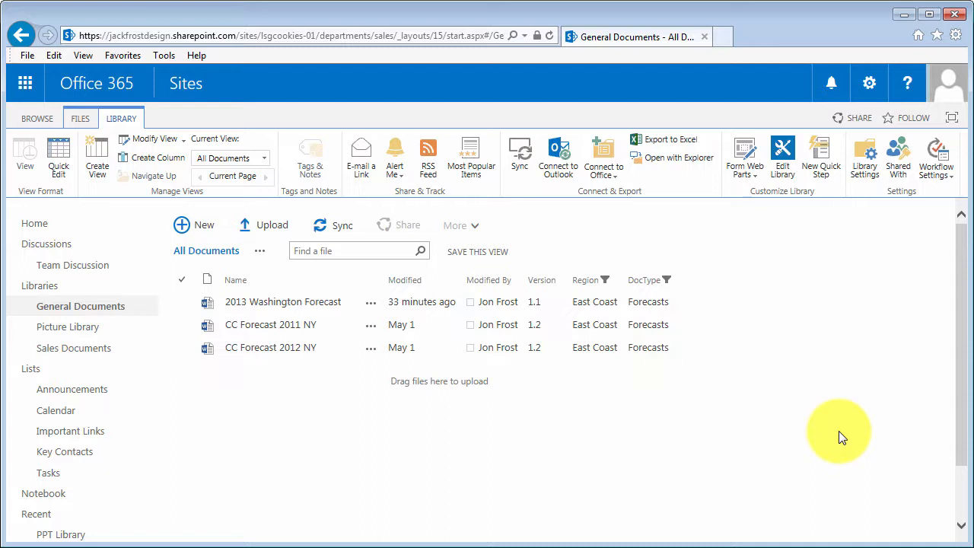
- Clear the filters from the DocType and Region columns, and return to the Sales site's home page
click(678, 280)
click(636, 359)
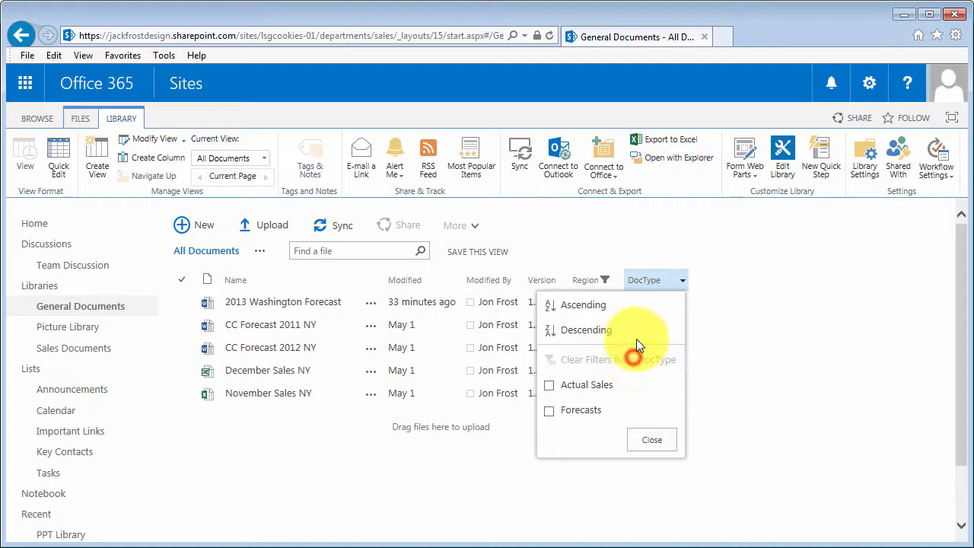
click(614, 280)
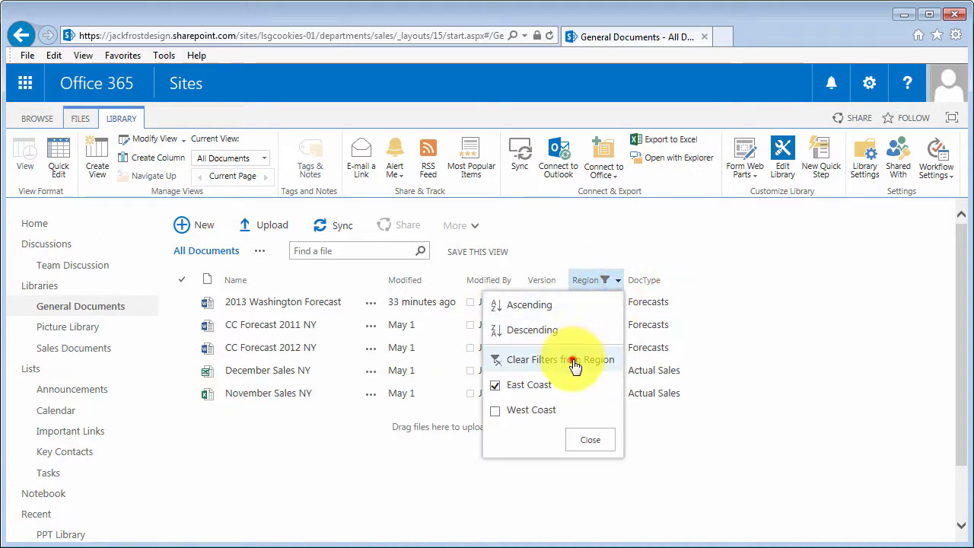
click(576, 362)
click(591, 442)
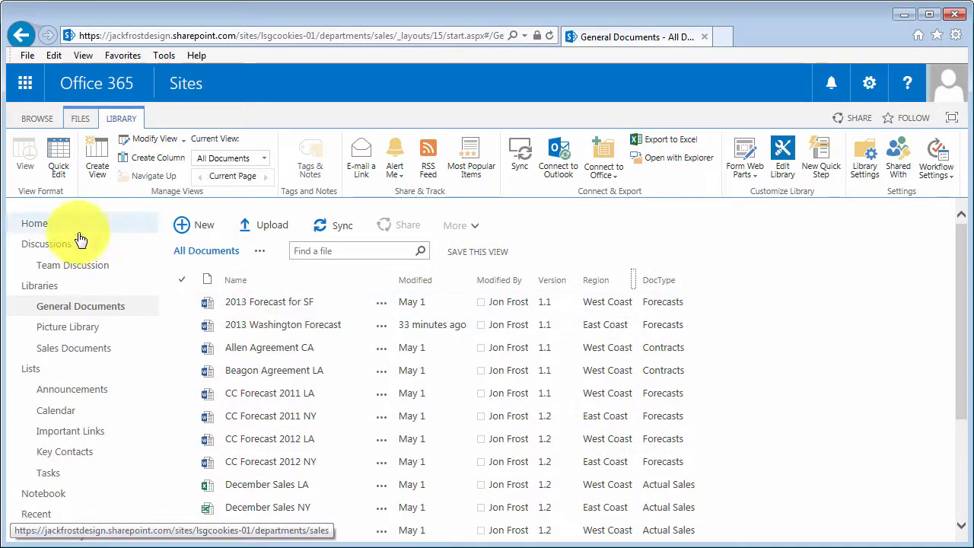
click(35, 228)
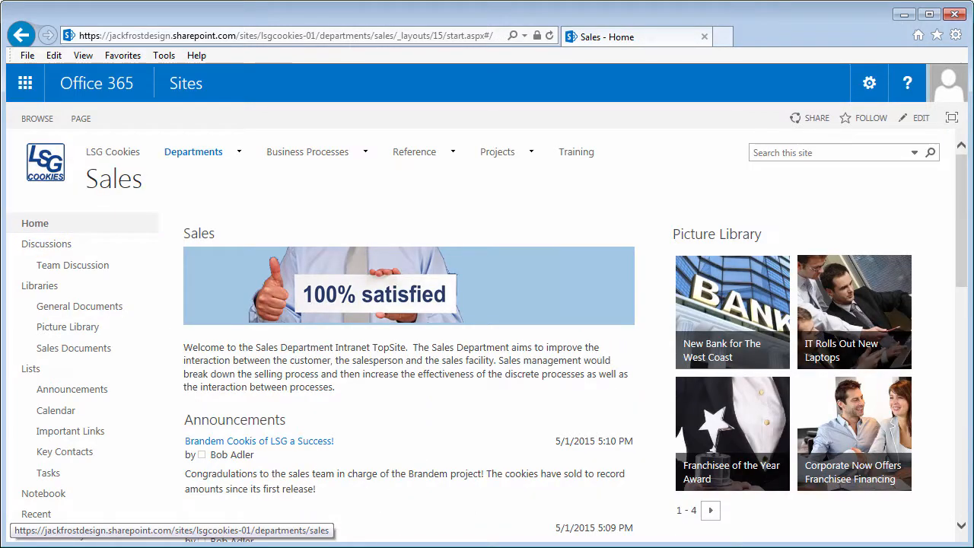